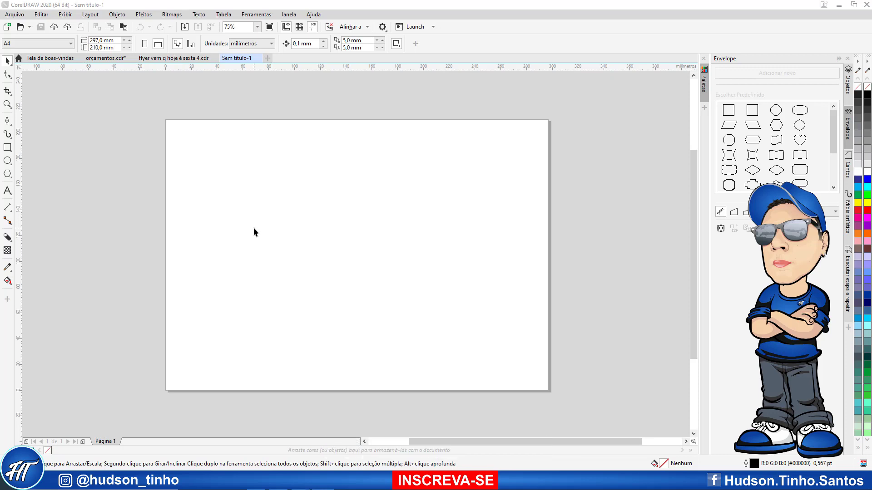
# - Create a rectangle matching the A4 page, fill it with black and lock it as the background
pyautogui.click(8, 148)
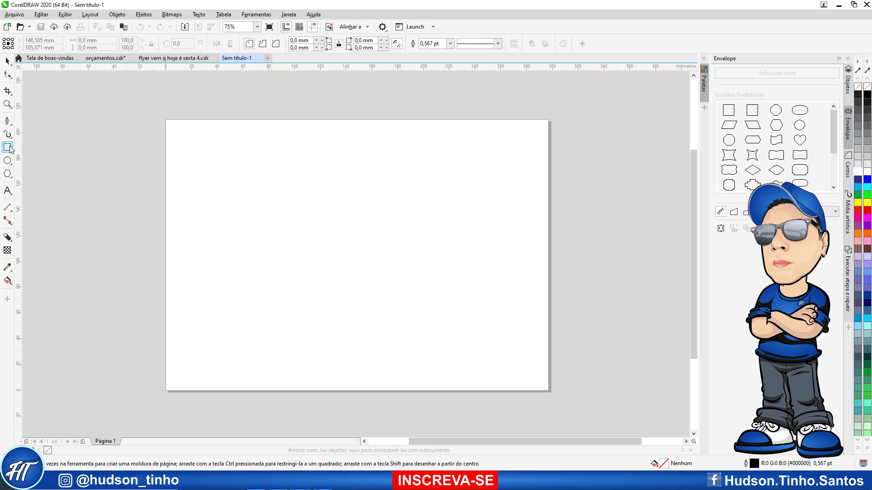
pyautogui.doubleClick(7, 147)
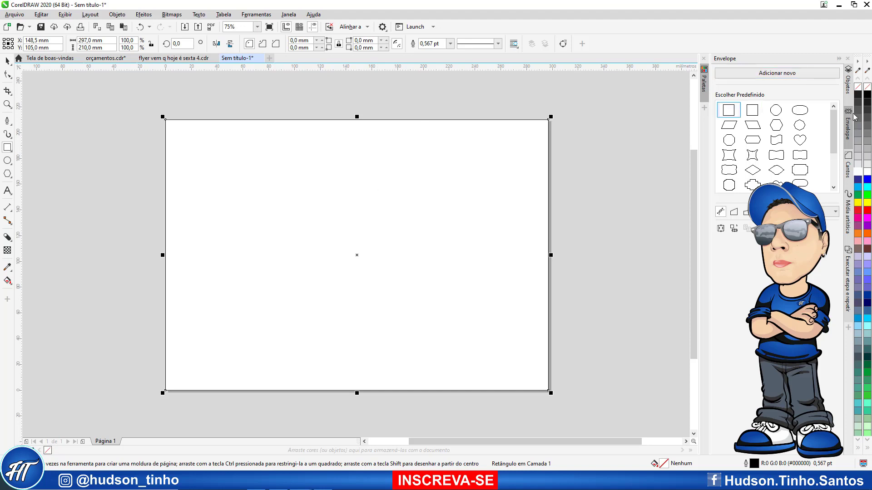
pyautogui.click(868, 96)
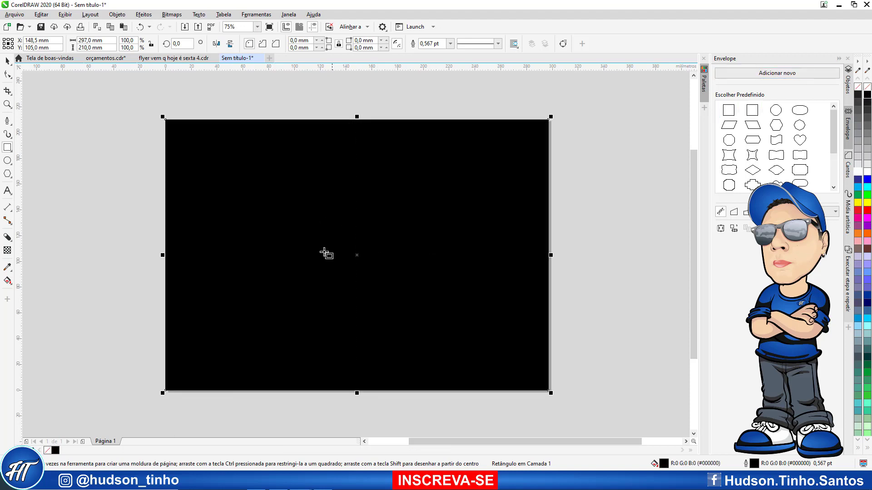
pyautogui.rightClick(289, 224)
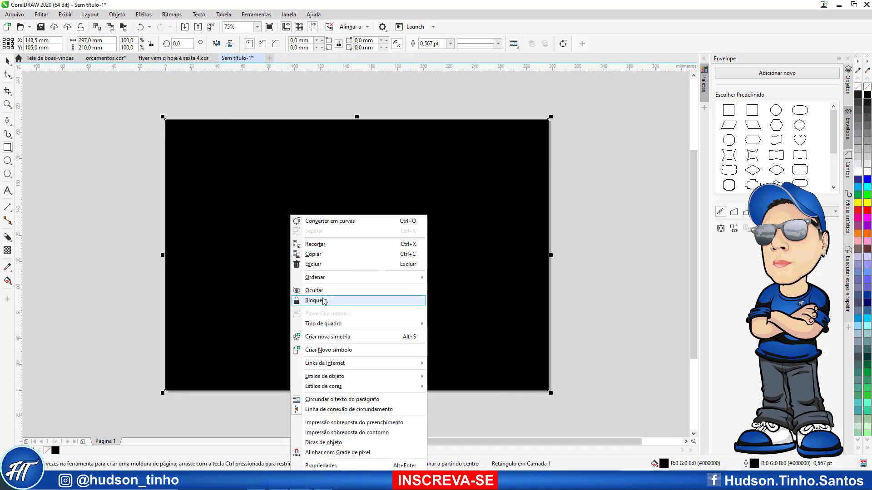
pyautogui.click(344, 301)
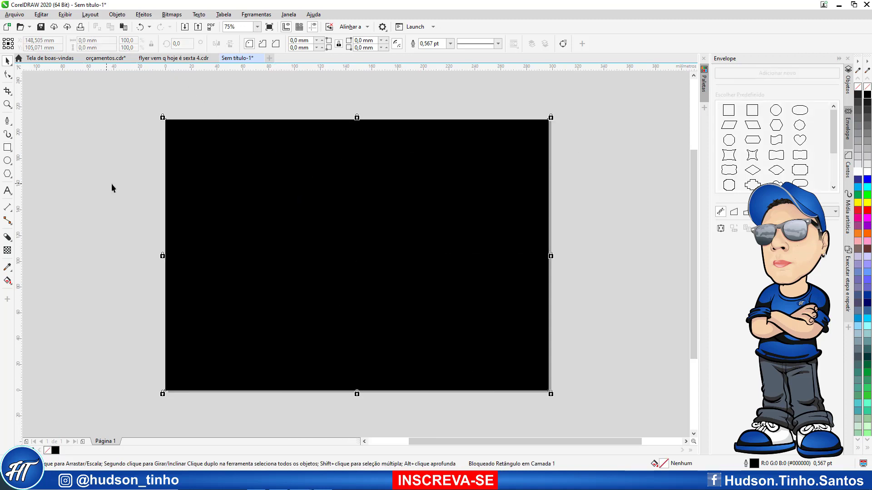
pyautogui.moveTo(521, 207); pyautogui.dragTo(482, 231)
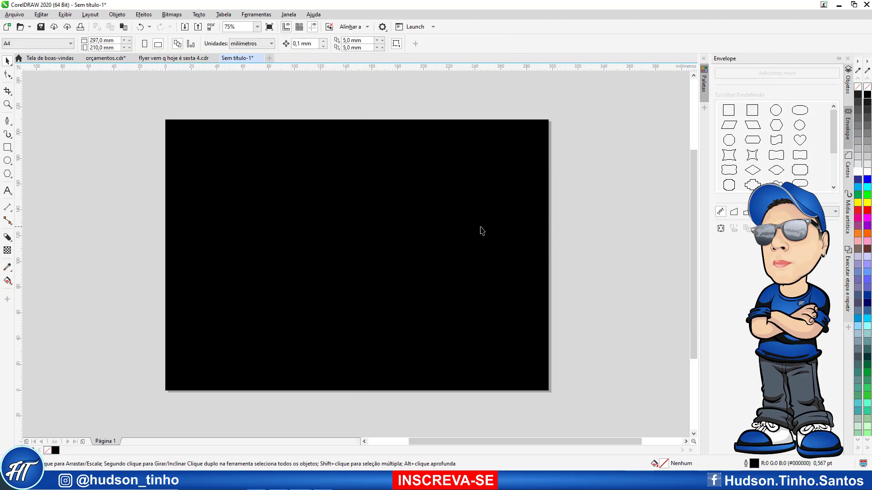
# - Add the artistic text "Black" on the empty area beside the page and enlarge it to about 114 pt
pyautogui.click(9, 193)
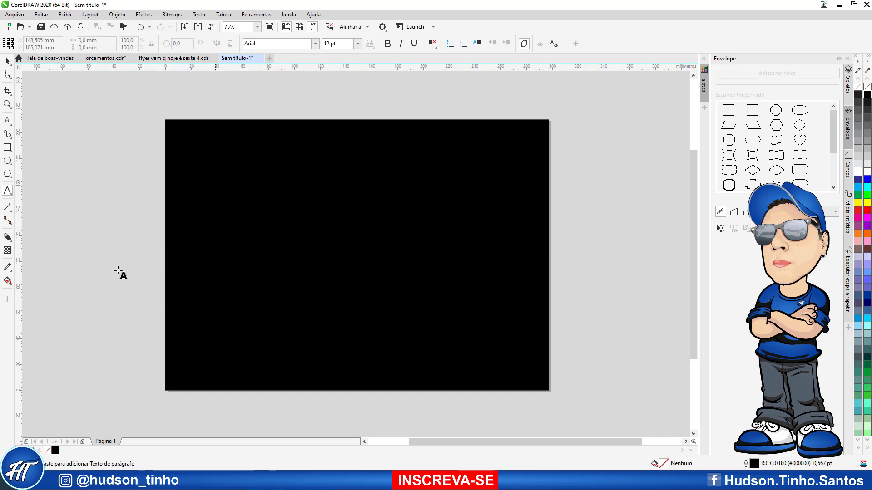
pyautogui.moveTo(415, 443); pyautogui.dragTo(386, 444)
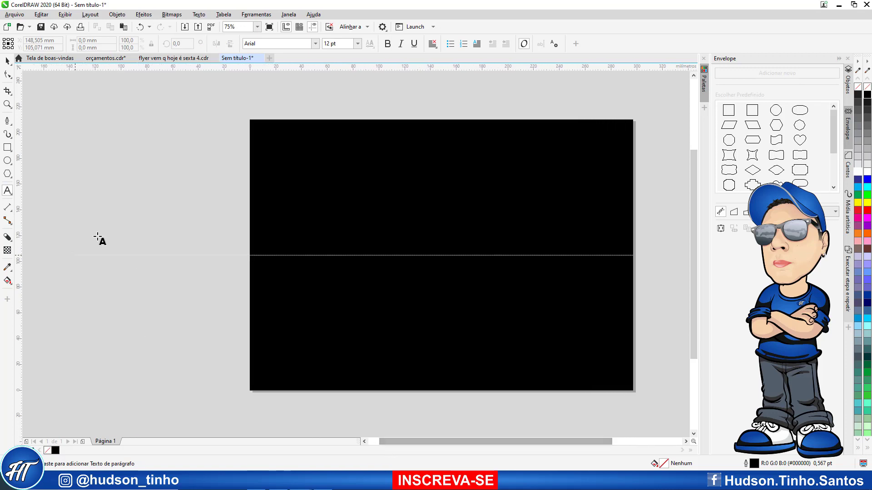
pyautogui.click(111, 220)
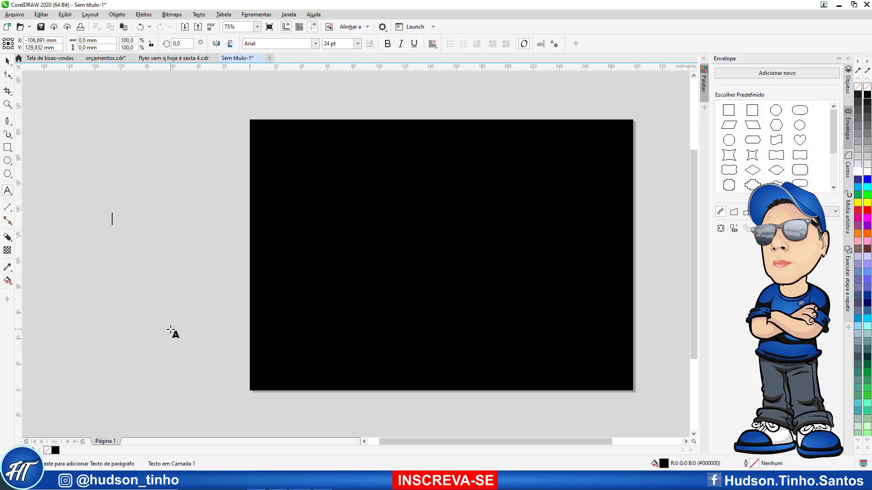
pyautogui.write('Black')
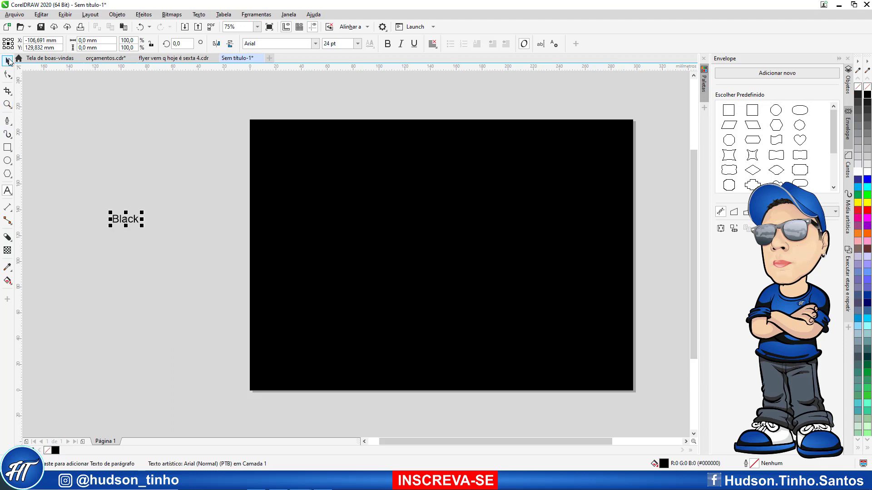
pyautogui.click(8, 61)
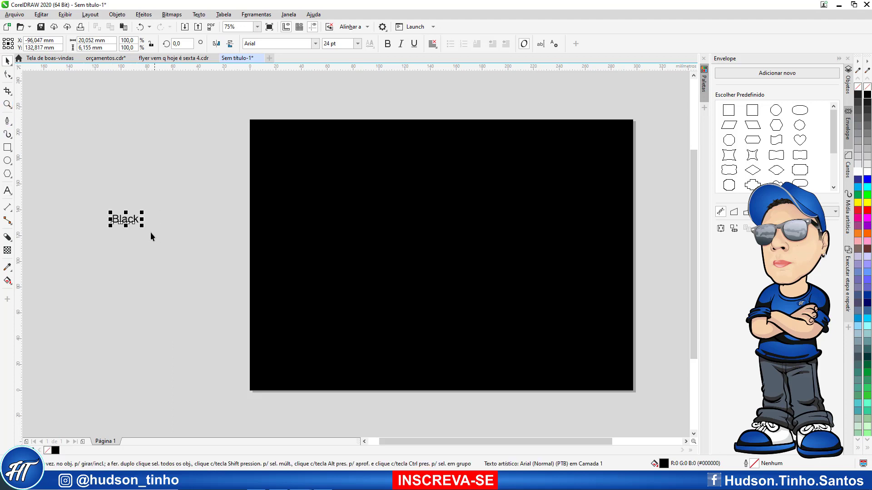
pyautogui.moveTo(143, 227); pyautogui.dragTo(240, 265)
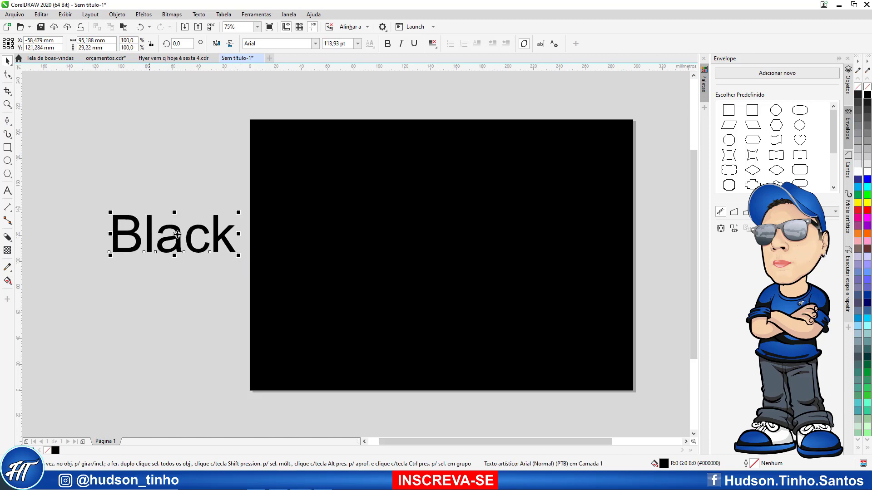
pyautogui.moveTo(214, 228); pyautogui.dragTo(214, 217)
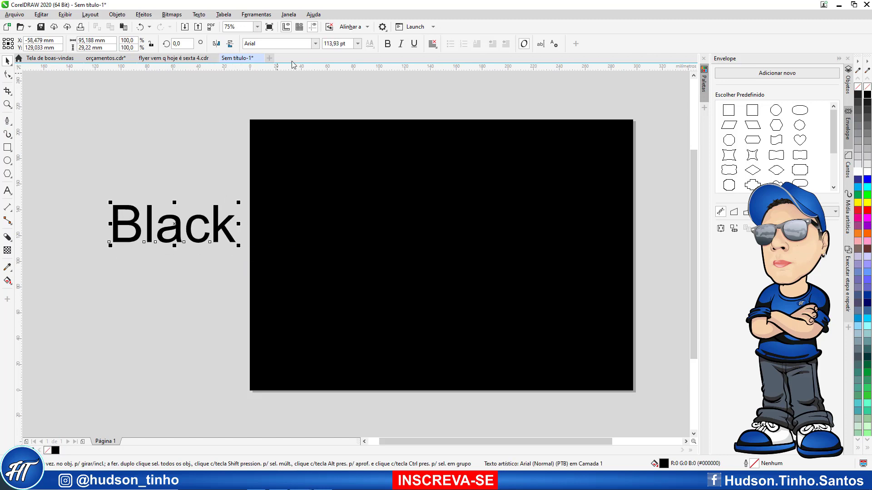
# - Set the "Black" text in the Bigboz font and tighten the spacing between its letters
pyautogui.click(297, 45)
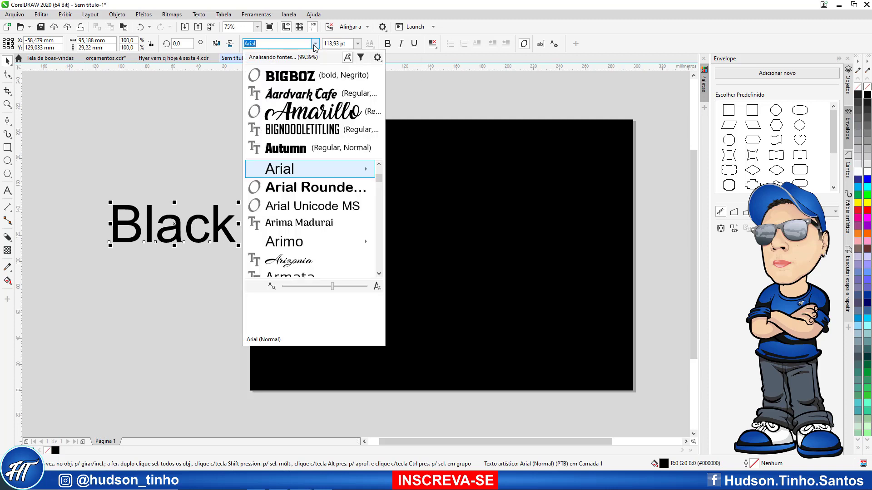
pyautogui.click(294, 77)
pyautogui.moveTo(242, 230); pyautogui.dragTo(212, 211)
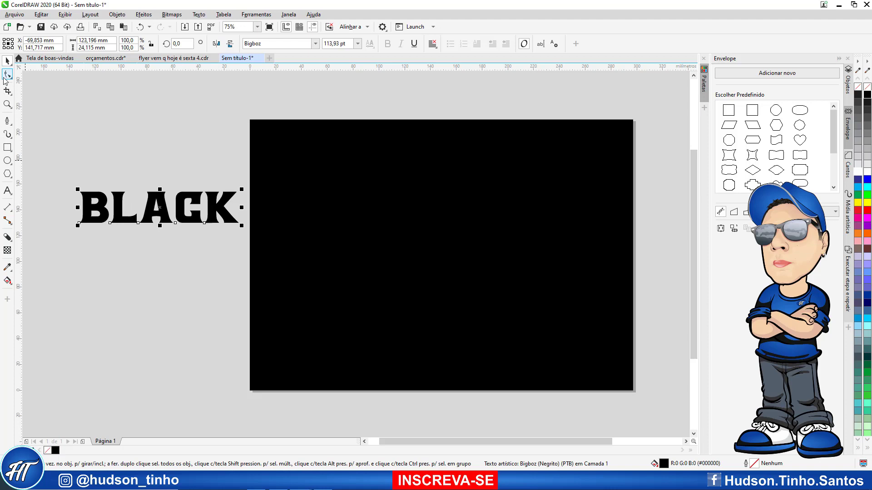
pyautogui.click(5, 75)
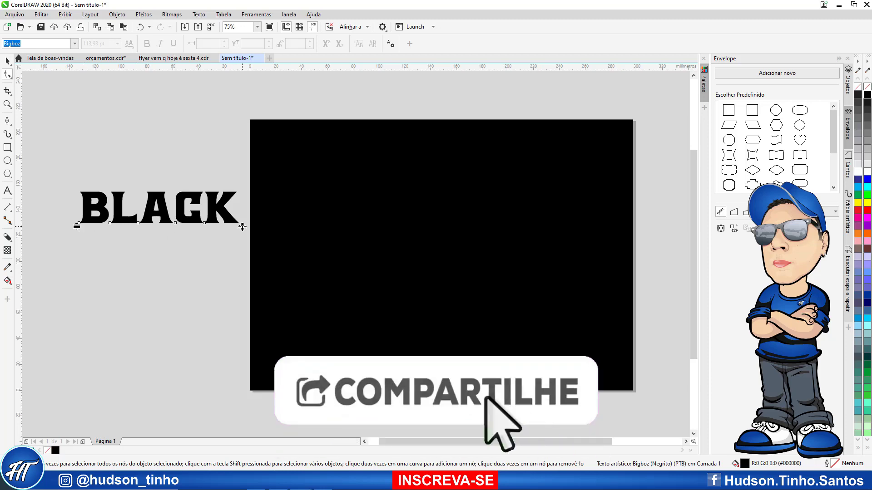
pyautogui.moveTo(243, 226); pyautogui.dragTo(223, 226)
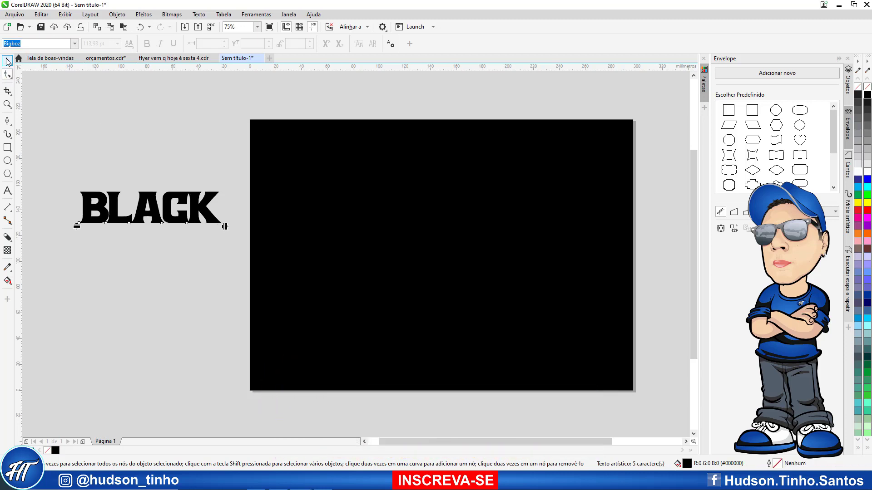
pyautogui.click(6, 62)
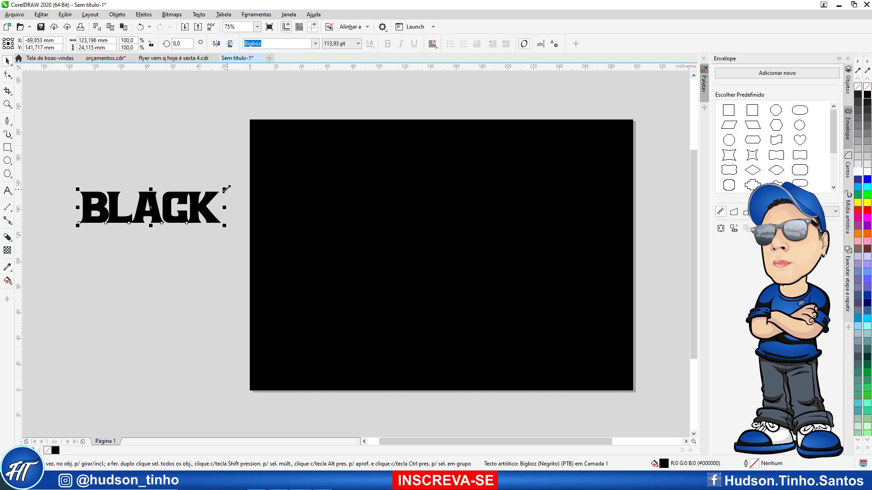
# - Fill the "Black" text with white and place it on the upper half of the black page, about 213 mm wide
pyautogui.moveTo(226, 189); pyautogui.dragTo(319, 134)
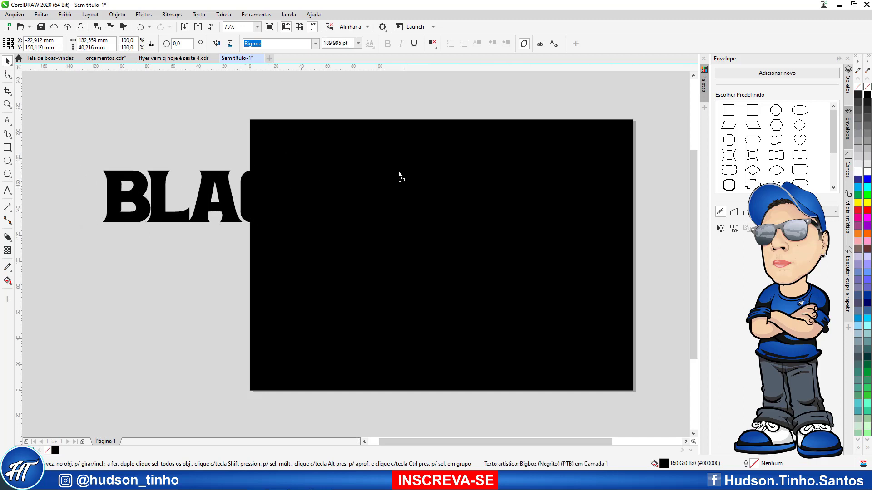
pyautogui.moveTo(399, 170); pyautogui.dragTo(484, 178)
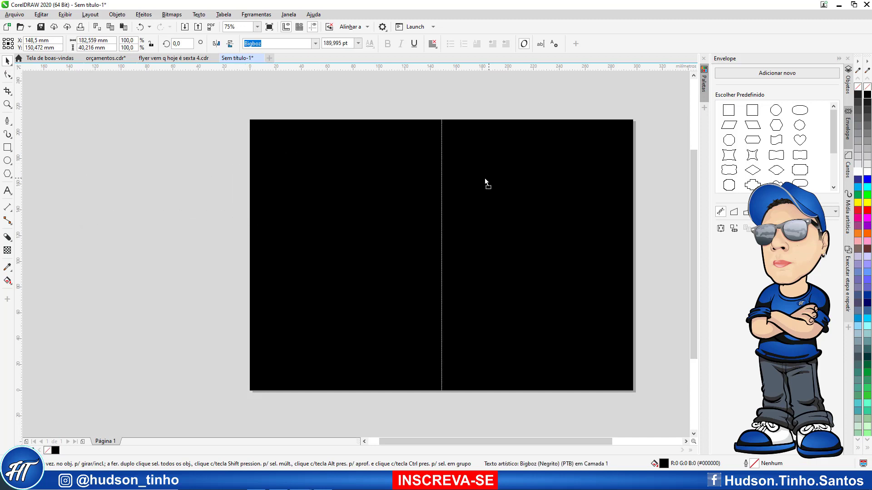
pyautogui.click(858, 172)
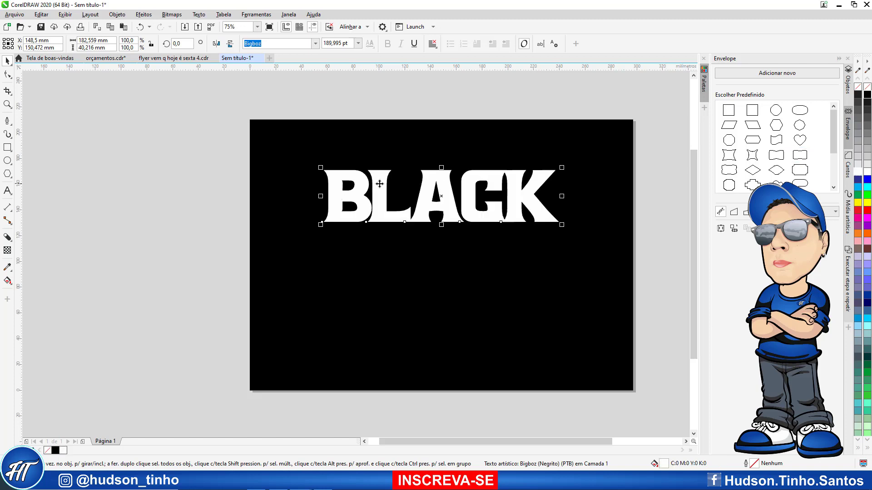
pyautogui.moveTo(380, 183); pyautogui.dragTo(354, 179)
pyautogui.moveTo(536, 221)
pyautogui.mouseDown()
pyautogui.moveTo(571, 237)
pyautogui.moveTo(550, 213)
pyautogui.mouseUp()
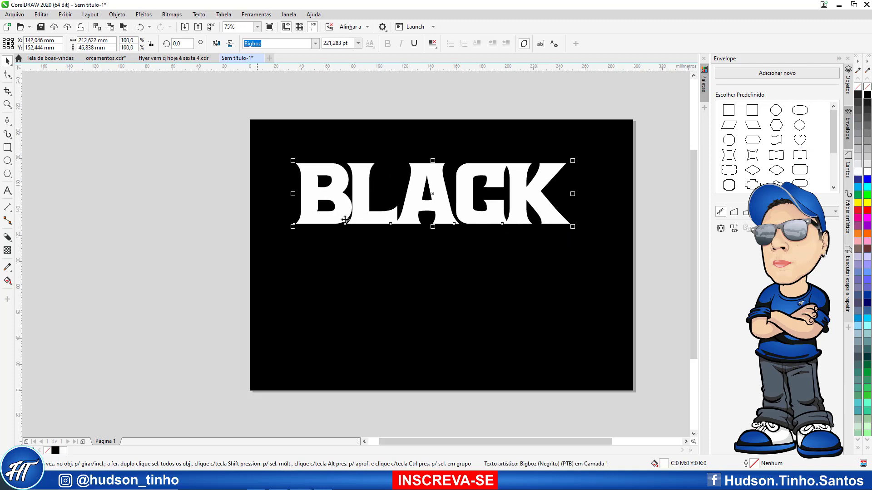
# - Add the artistic text "Friday" beside the page and set it in the Aardvark Cafe font
pyautogui.click(7, 191)
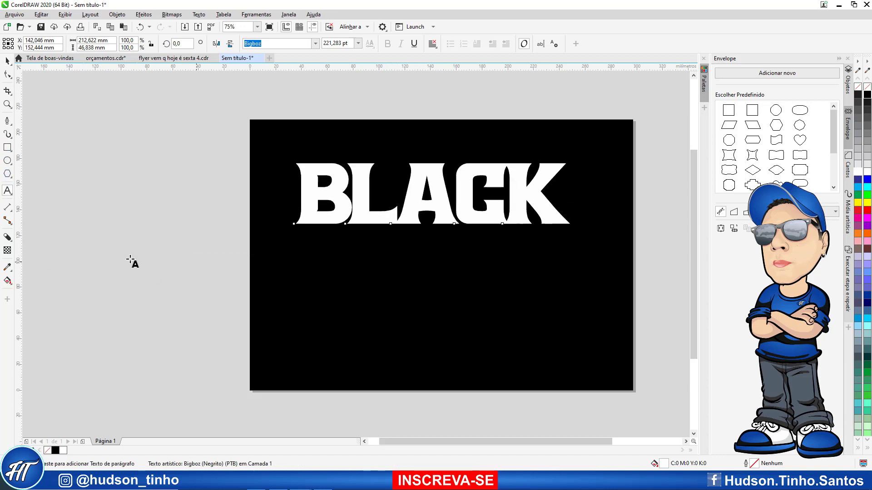
pyautogui.click(197, 260)
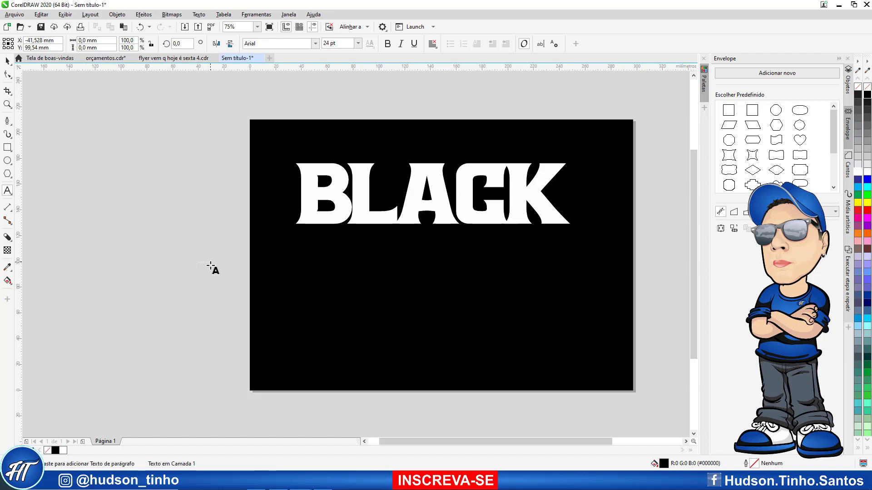
pyautogui.write('Friday')
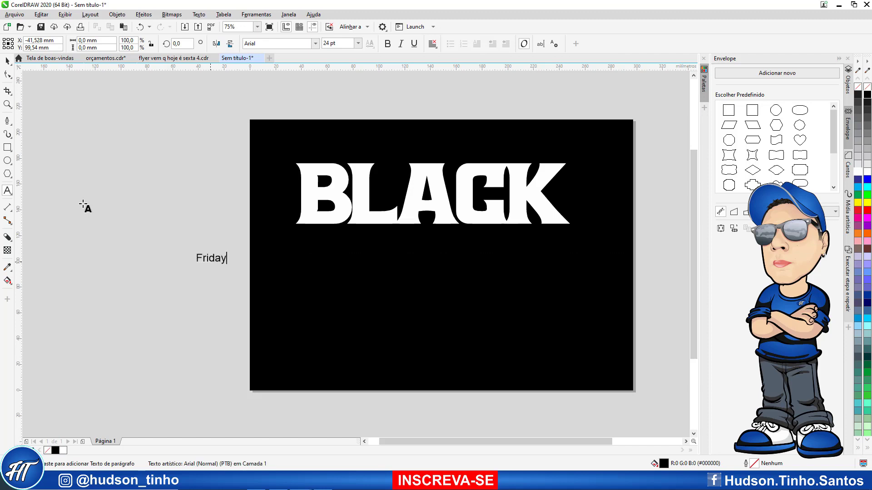
pyautogui.hotkey('ctrl', 'space')
pyautogui.click(6, 63)
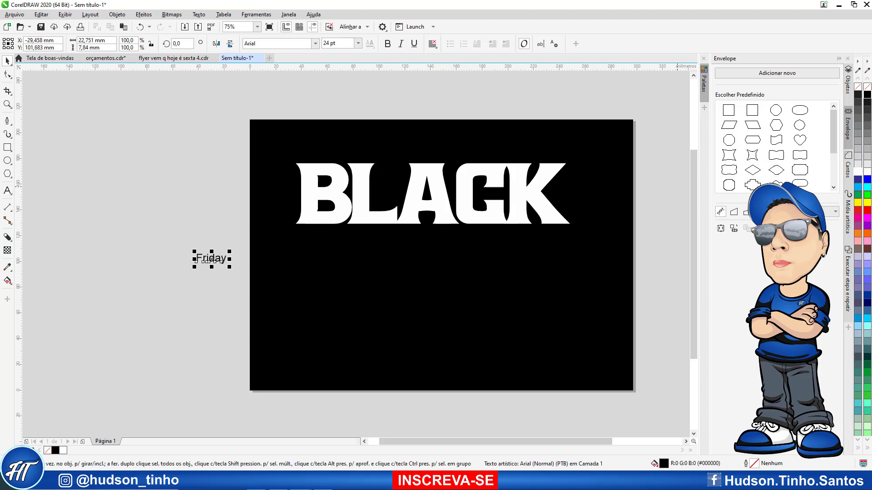
pyautogui.click(315, 43)
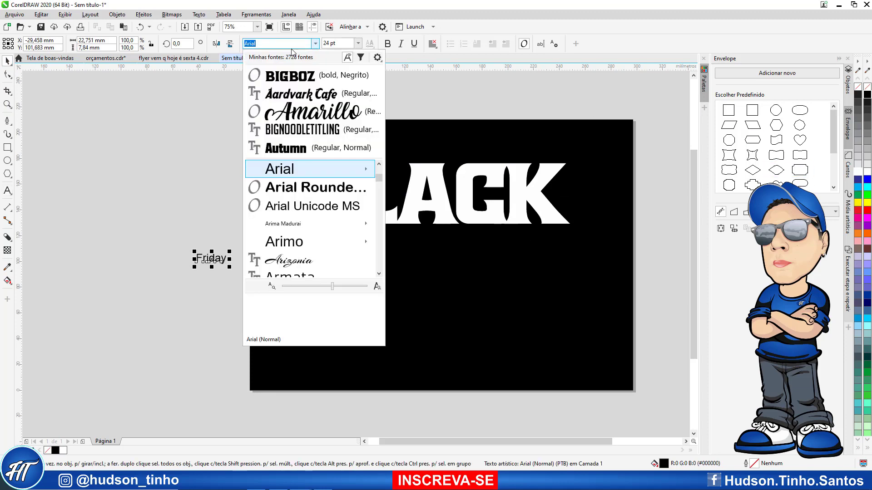
pyautogui.click(278, 93)
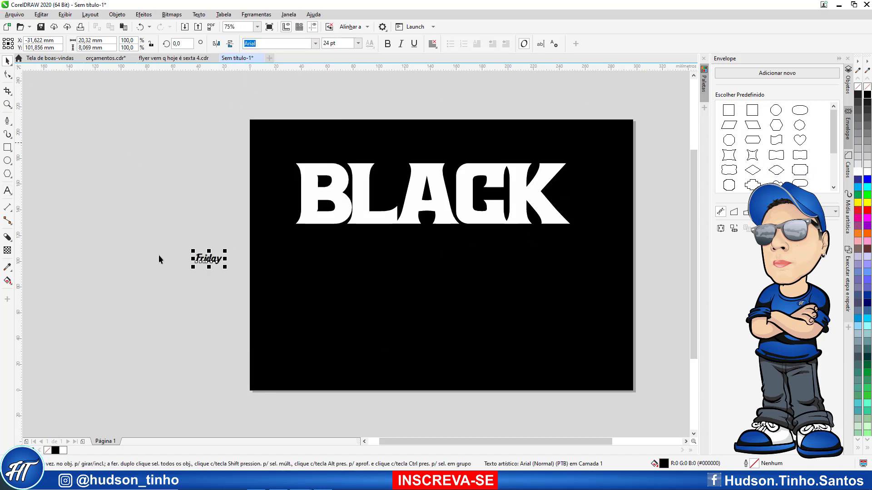
pyautogui.moveTo(222, 262); pyautogui.dragTo(212, 245)
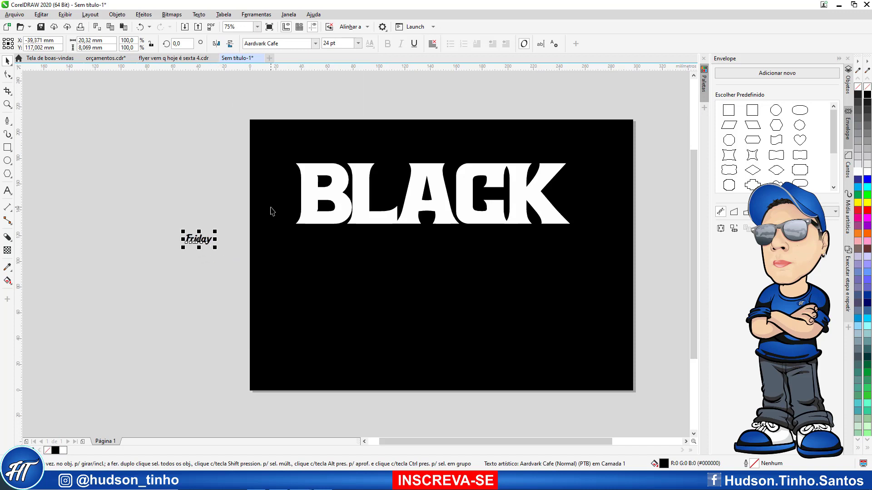
# - Color "Friday" orange and place it, about 81 mm wide, overlapping the lower edge of the final letters of "Black"
pyautogui.moveTo(215, 248); pyautogui.dragTo(280, 272)
pyautogui.moveTo(235, 250); pyautogui.dragTo(177, 246)
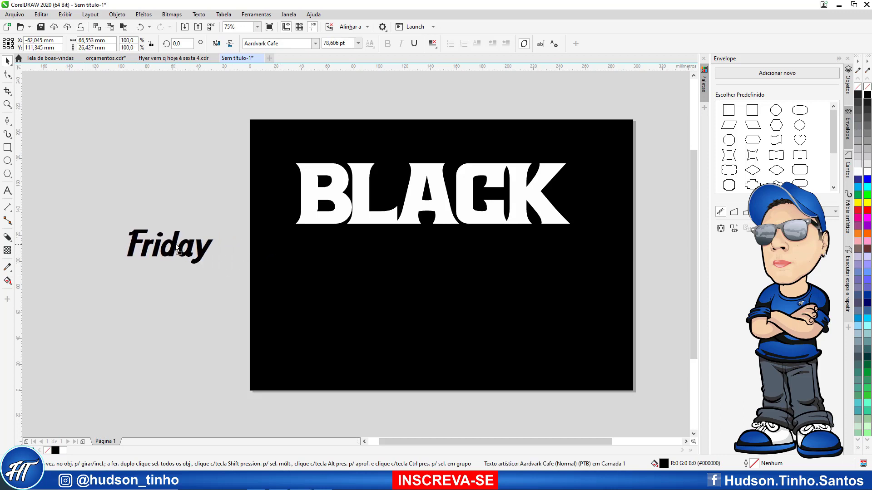
pyautogui.moveTo(214, 267); pyautogui.dragTo(559, 244)
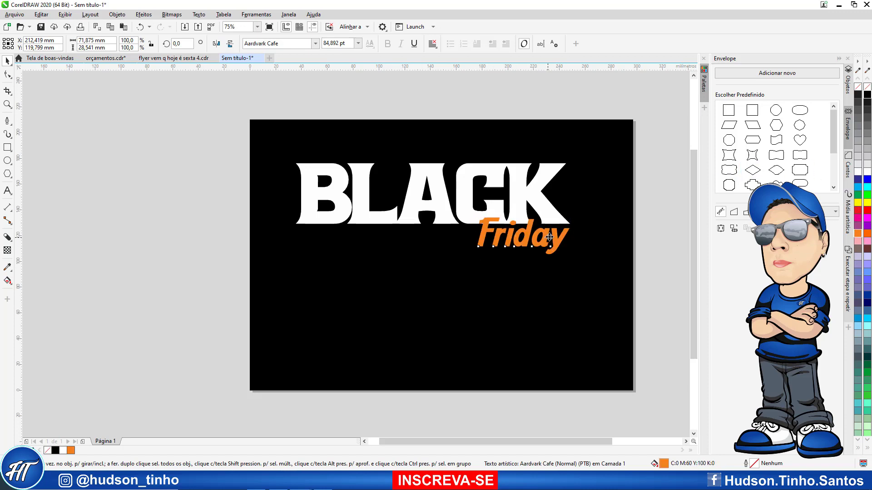
pyautogui.moveTo(547, 237); pyautogui.dragTo(547, 238)
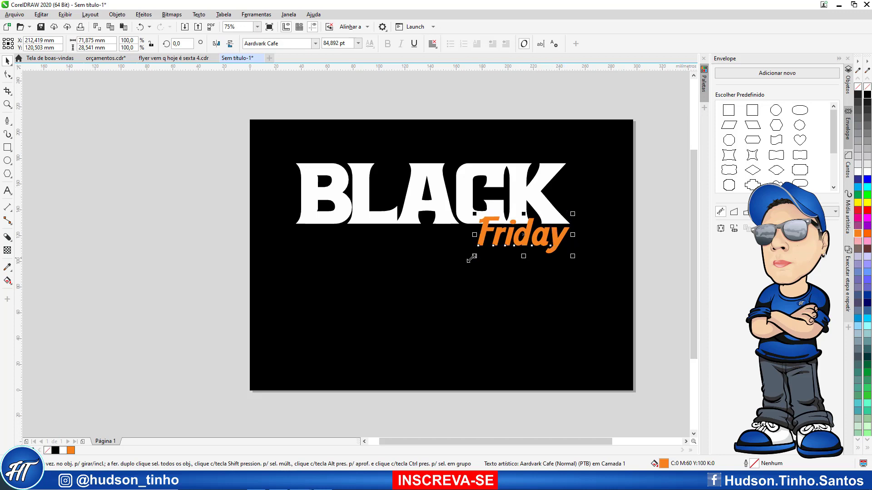
pyautogui.moveTo(474, 255); pyautogui.dragTo(460, 262)
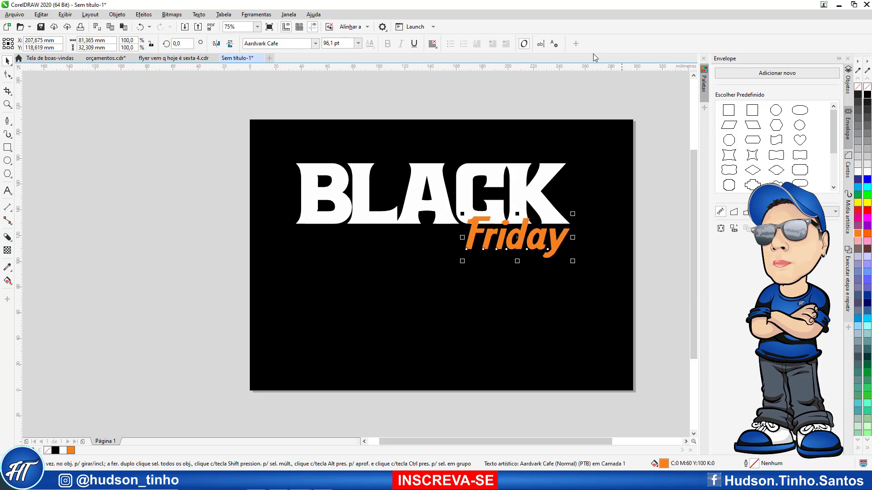
pyautogui.click(205, 164)
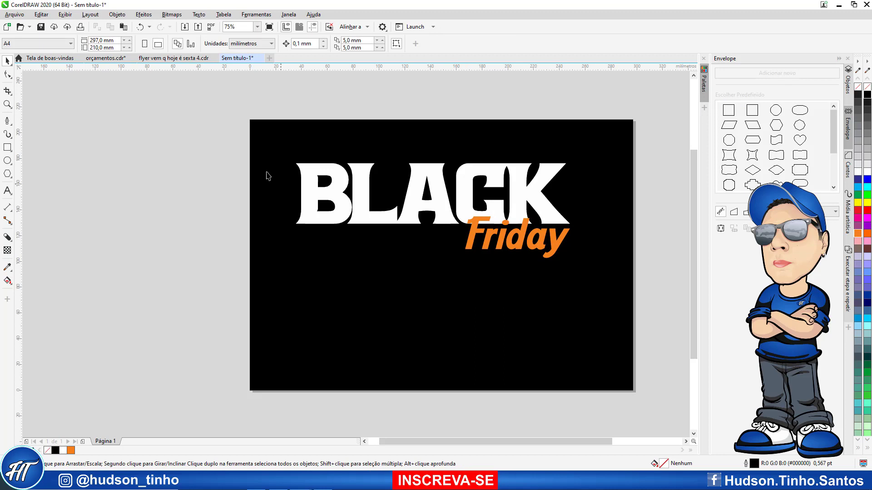
# - Group the "Black" and "Friday" texts together
pyautogui.moveTo(268, 169); pyautogui.dragTo(206, 176)
pyautogui.moveTo(194, 135); pyautogui.dragTo(611, 286)
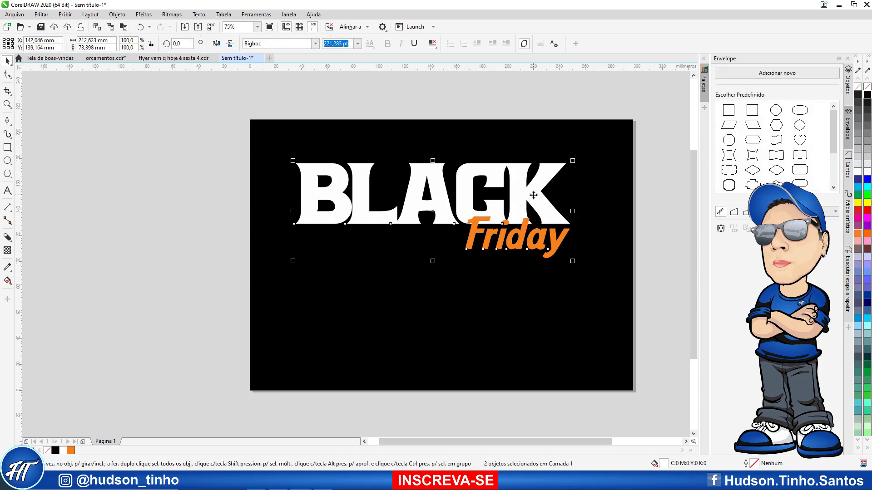
pyautogui.hotkey('ctrl', 'g')
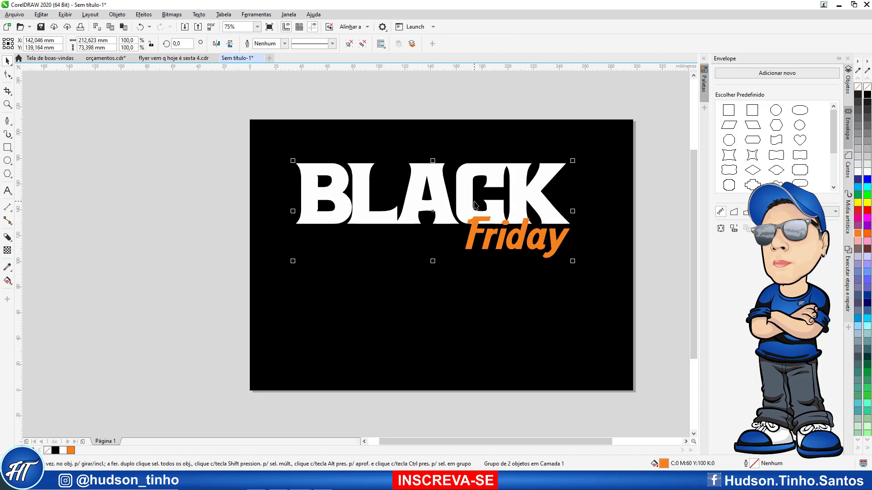
# - Add a one-step outside contour with a 2.0 mm offset around the grouped lettering
pyautogui.click(9, 239)
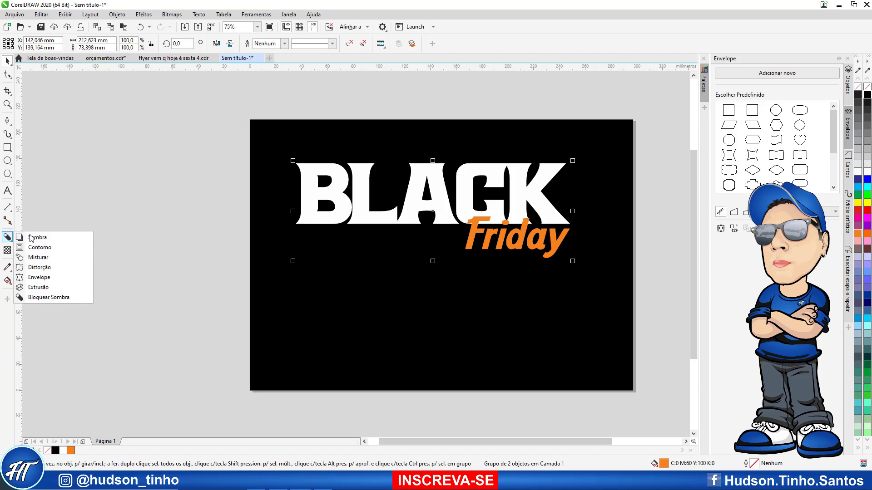
pyautogui.click(32, 238)
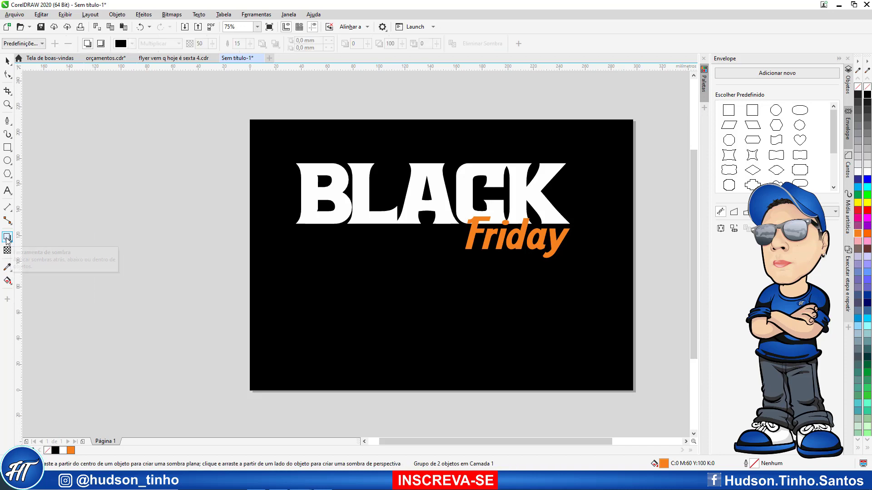
pyautogui.click(7, 239)
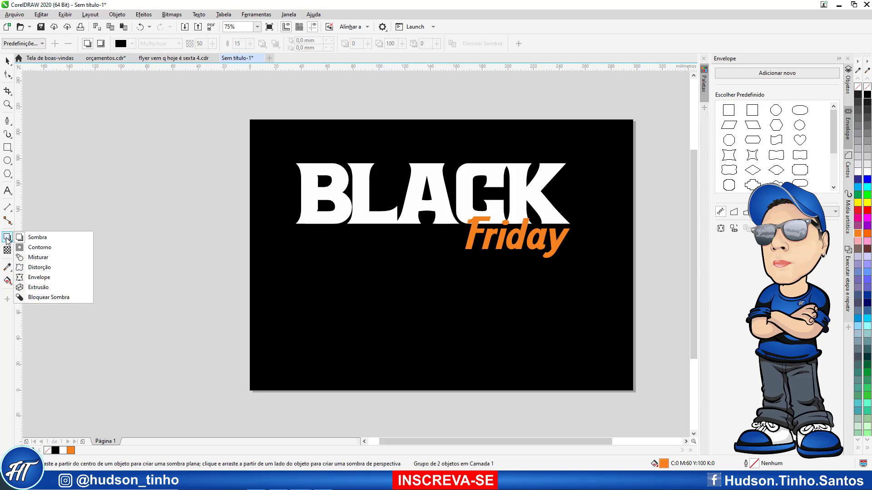
pyautogui.click(31, 249)
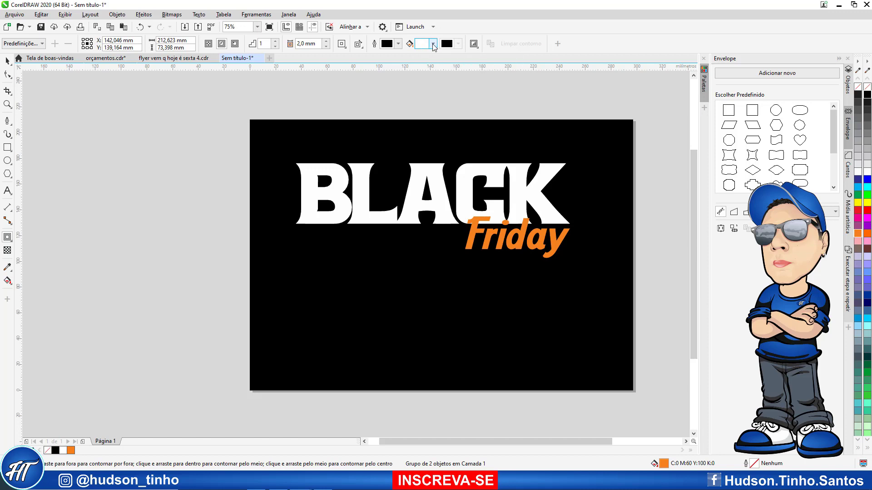
pyautogui.click(433, 45)
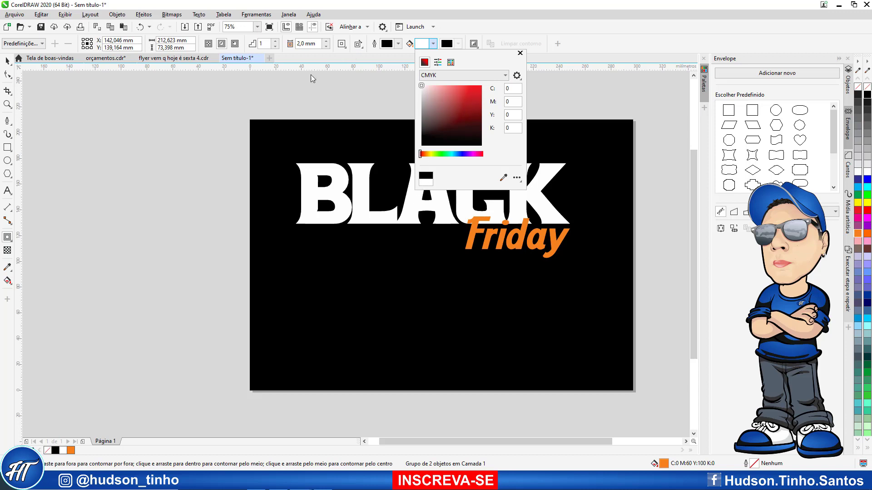
pyautogui.click(521, 53)
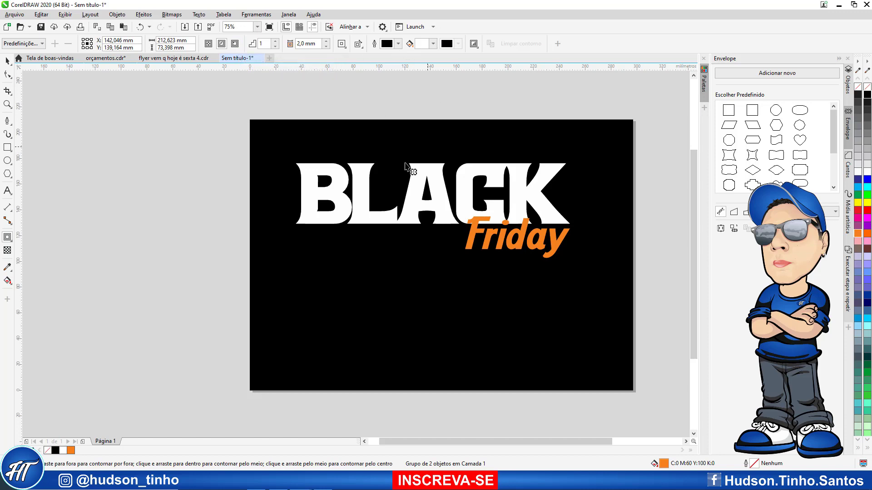
pyautogui.click(234, 45)
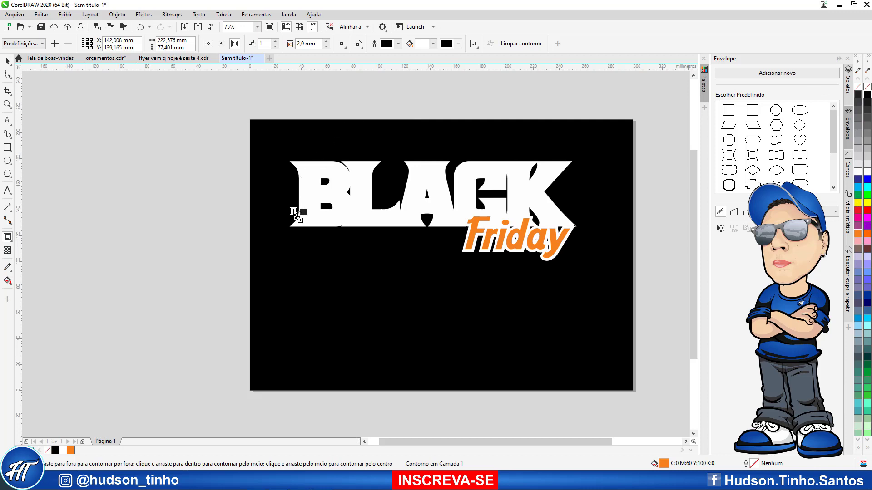
pyautogui.moveTo(295, 213); pyautogui.dragTo(301, 211)
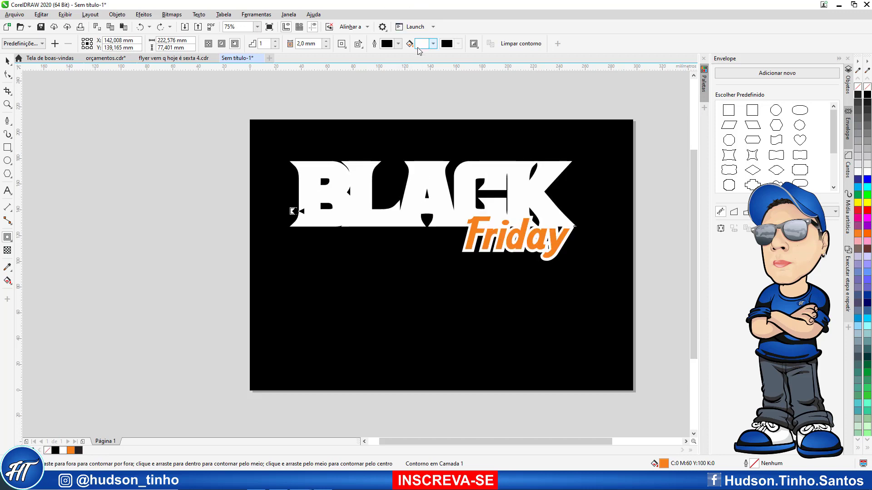
# - Set the contour's fill color to dark gray, C66 M59 Y58 K41
pyautogui.click(434, 44)
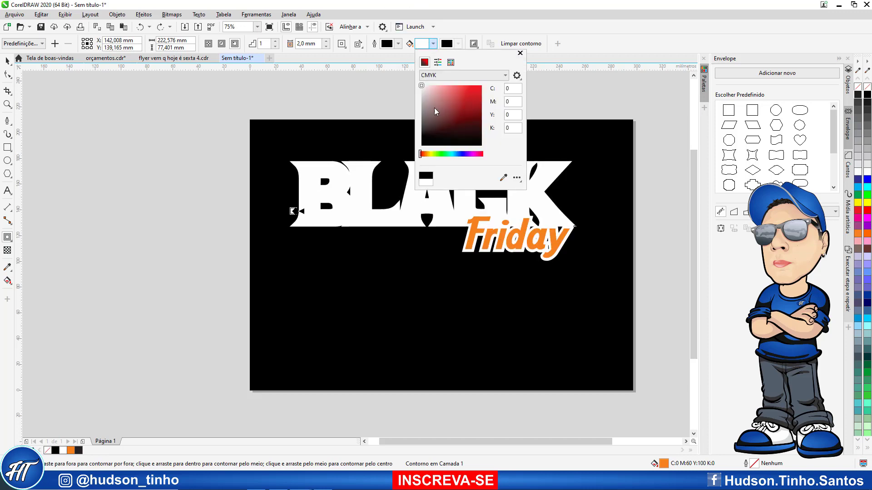
pyautogui.click(422, 114)
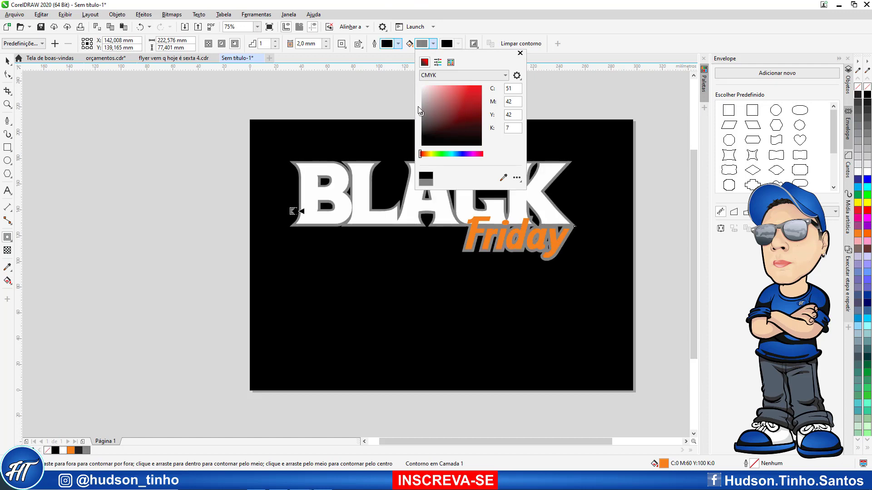
pyautogui.click(422, 126)
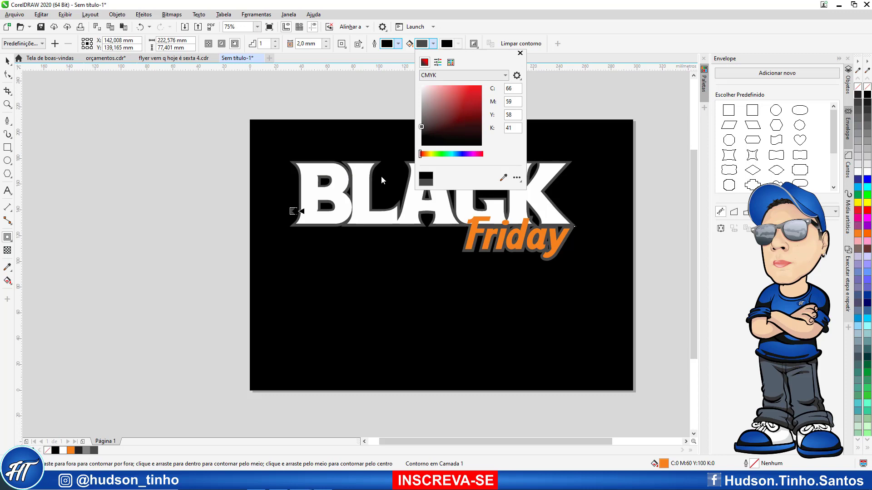
pyautogui.click(520, 53)
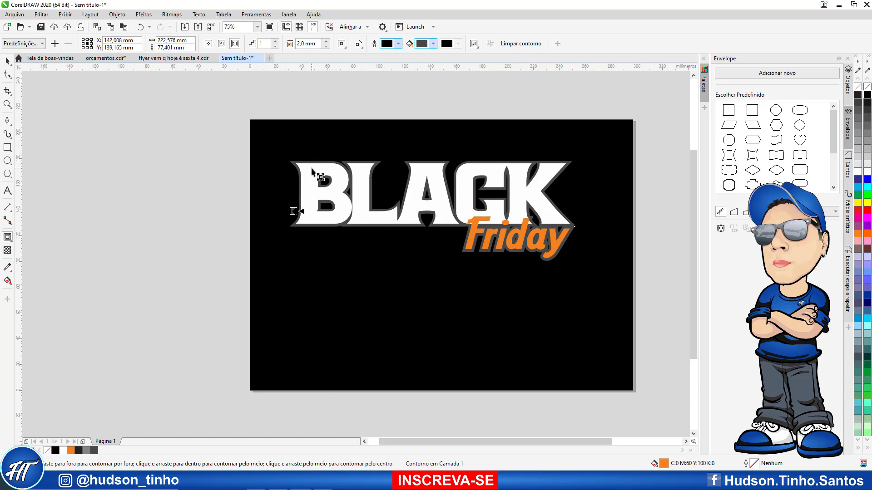
# - Give the contour rounded corners and widen its offset to about 2.96 mm
pyautogui.scroll(2, 308, 184)
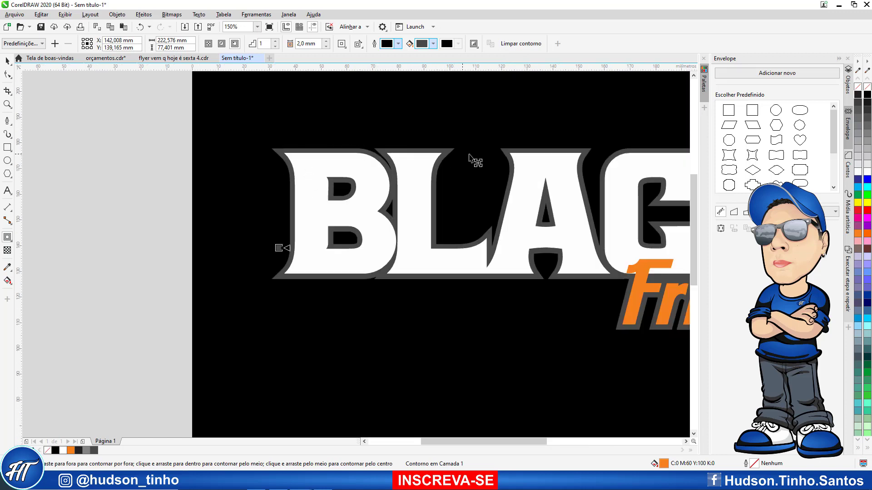
pyautogui.click(342, 44)
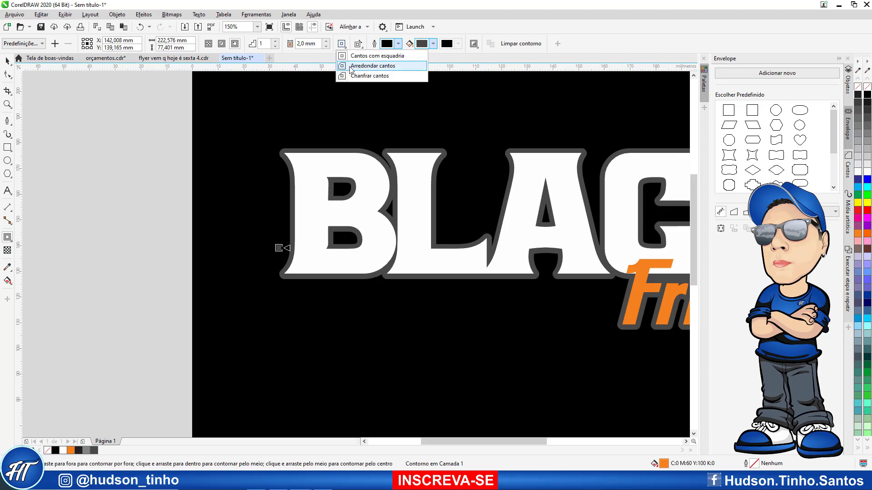
pyautogui.click(358, 66)
pyautogui.scroll(1, 277, 149)
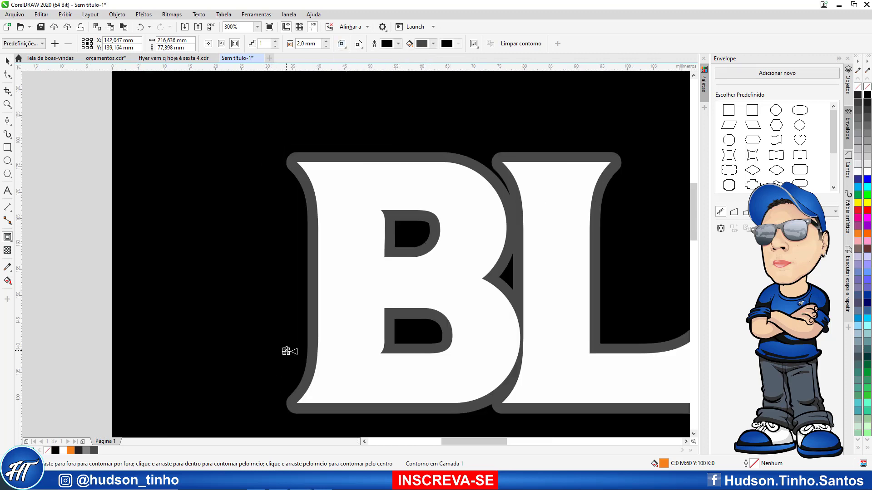
pyautogui.moveTo(285, 351); pyautogui.dragTo(283, 351)
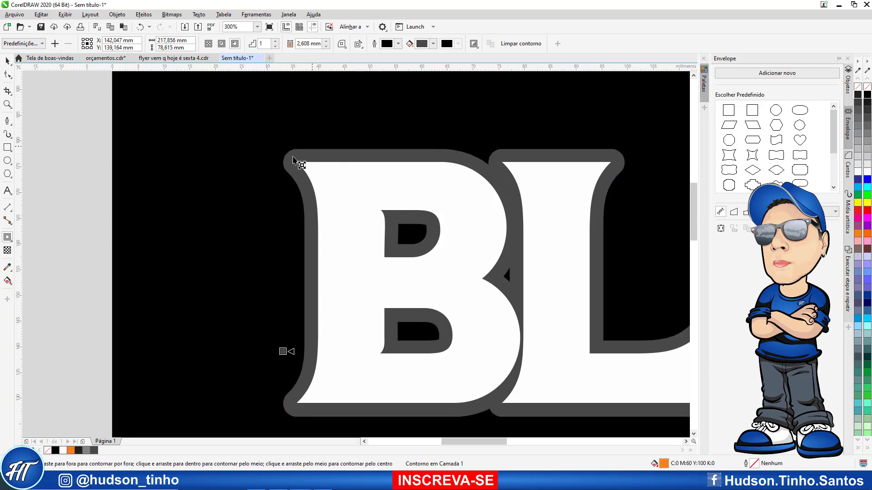
pyautogui.moveTo(282, 351)
pyautogui.mouseDown()
pyautogui.moveTo(256, 351)
pyautogui.moveTo(281, 353)
pyautogui.mouseUp()
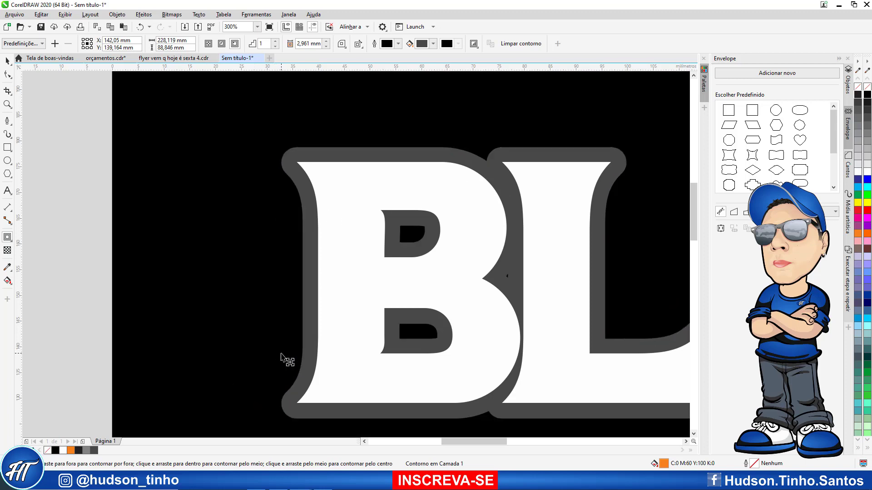
# - Separate the gray contour from the lettering group and clear the selection
pyautogui.rightClick(317, 154)
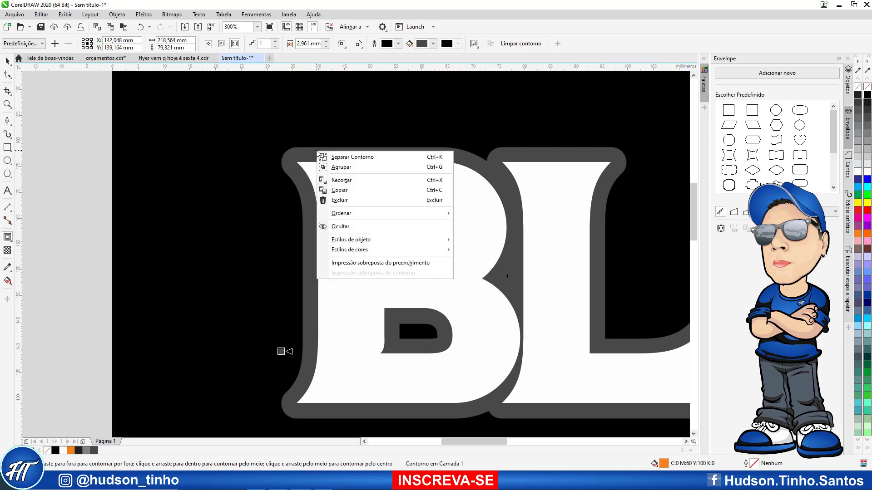
pyautogui.click(362, 157)
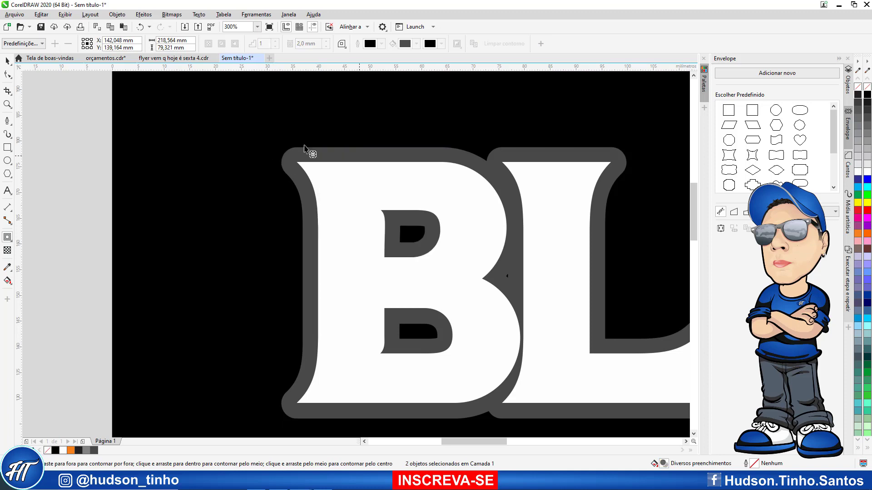
pyautogui.scroll(-2, 181, 165)
pyautogui.click(7, 61)
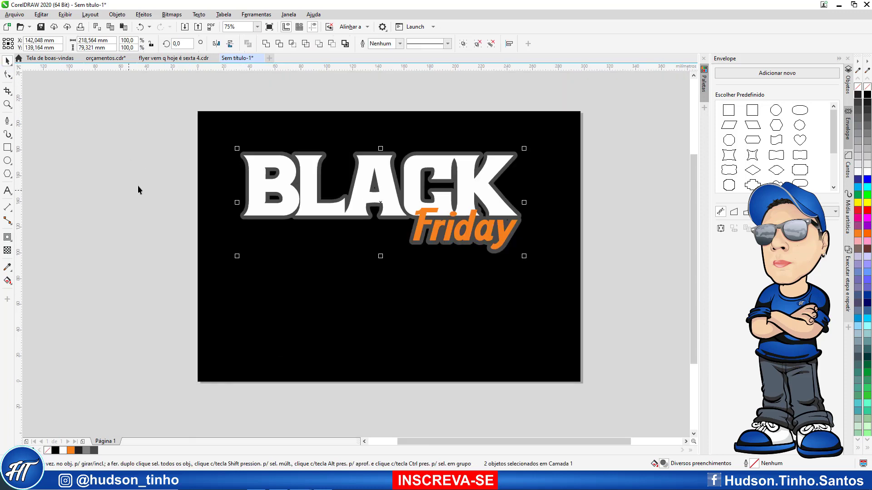
pyautogui.click(144, 155)
# - Ungroup the lettering into separate "Black" and "Friday" texts
pyautogui.click(445, 204)
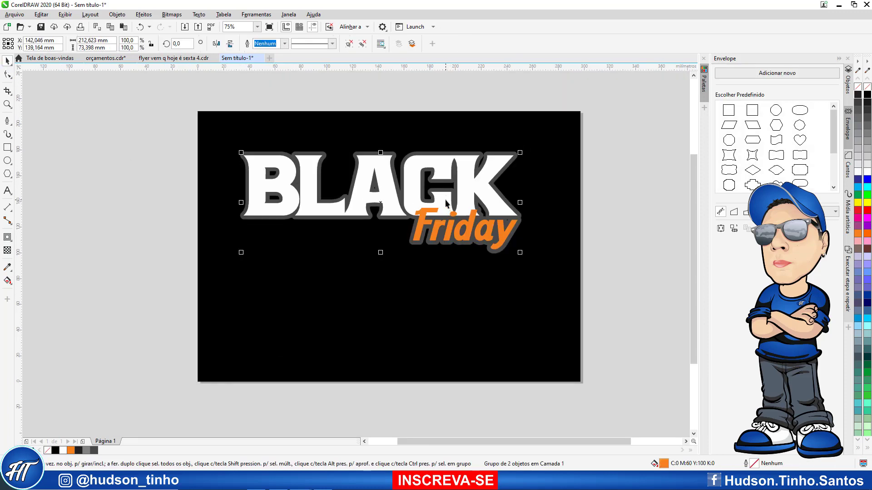
pyautogui.scroll(2, 245, 220)
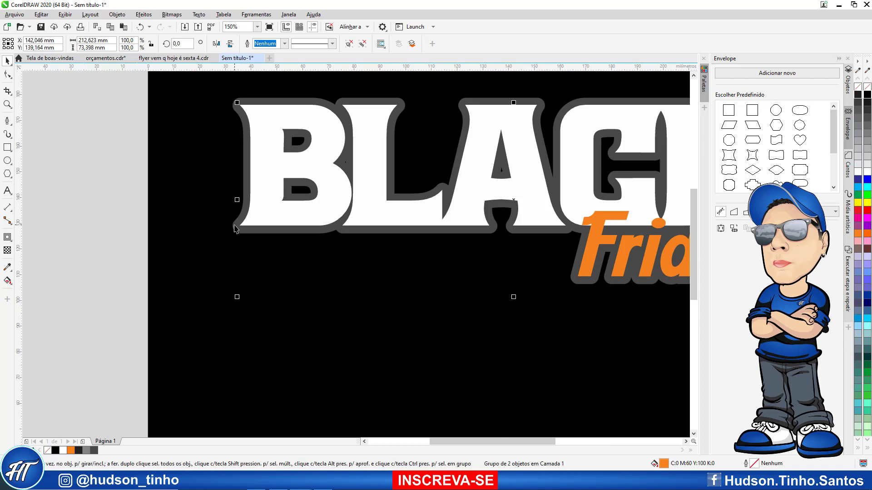
pyautogui.scroll(-2, 256, 174)
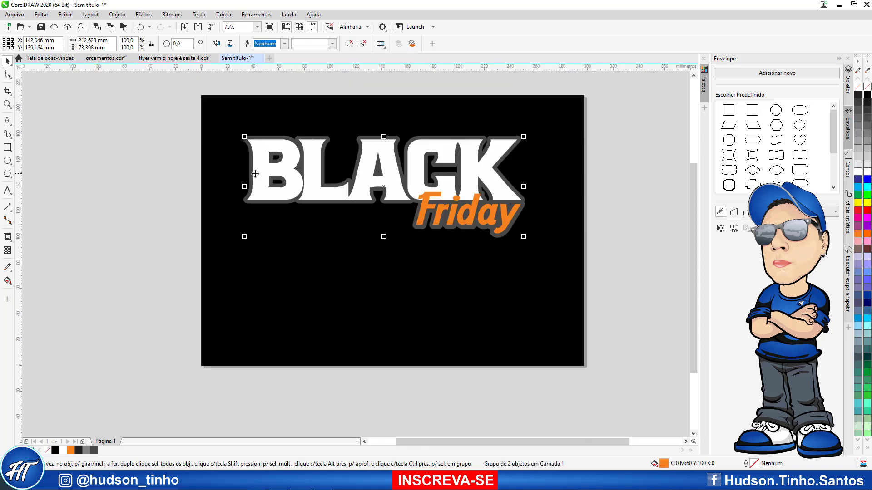
pyautogui.scroll(2, 420, 164)
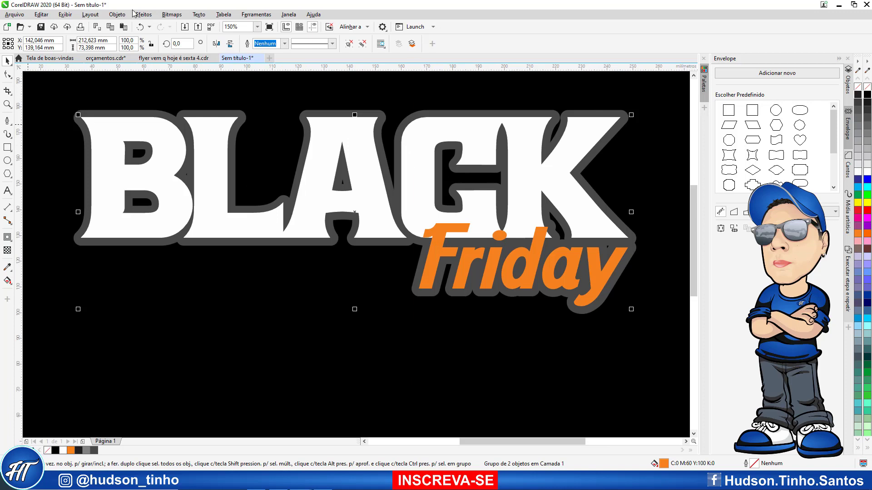
pyautogui.rightClick(428, 157)
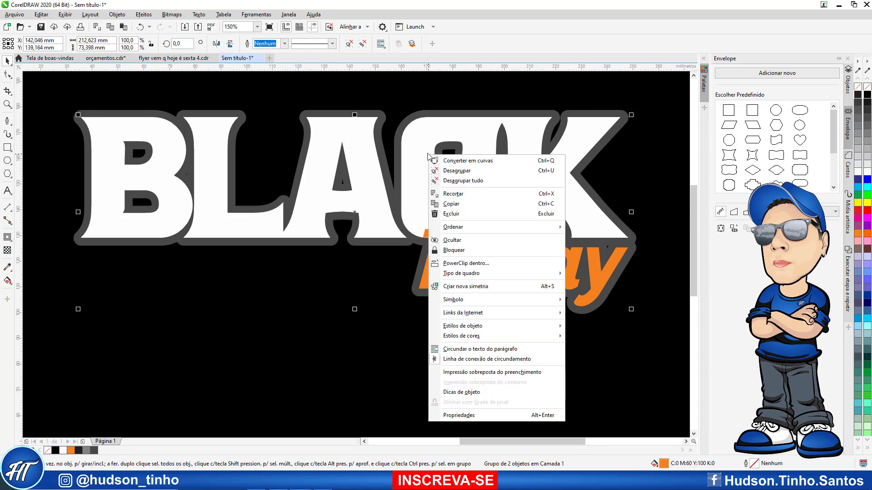
pyautogui.click(457, 172)
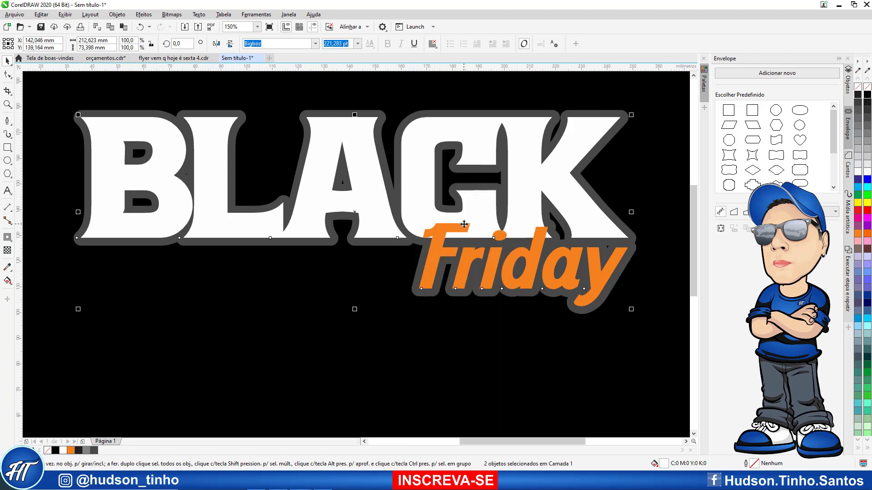
# - Convert the "Black" and "Friday" texts to curves and apply Convert Outline to Object to them
pyautogui.click(117, 15)
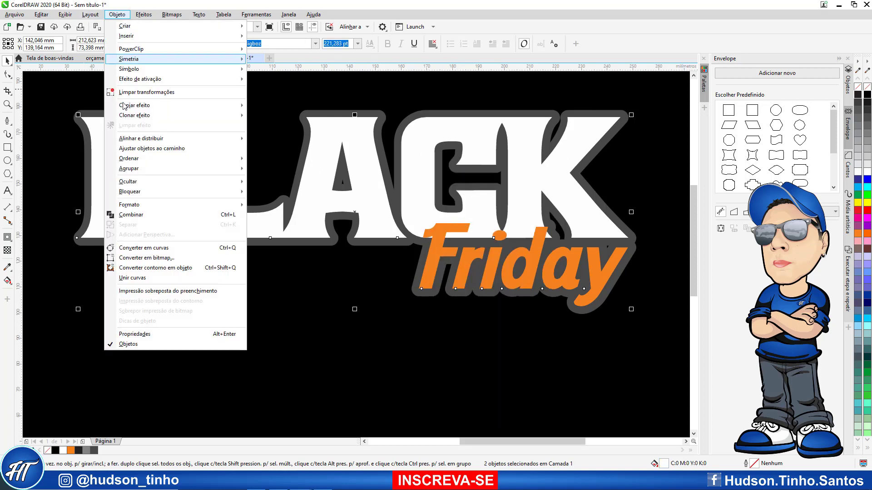
pyautogui.click(152, 249)
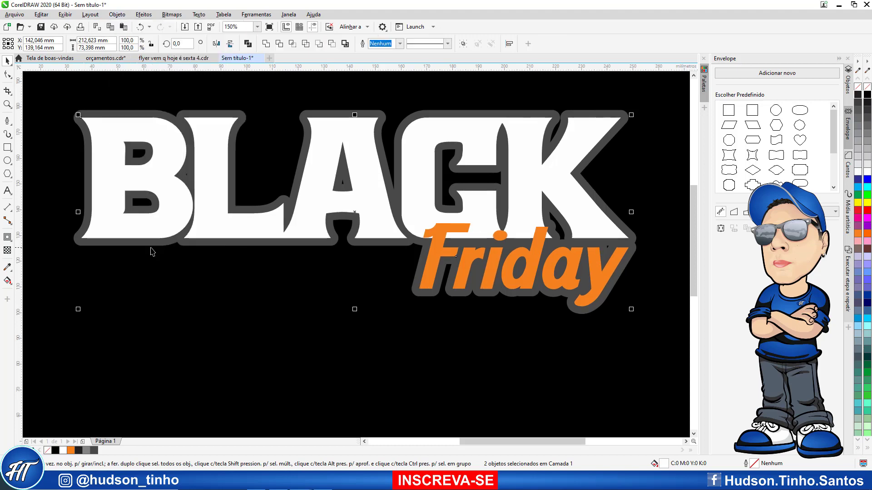
pyautogui.click(117, 15)
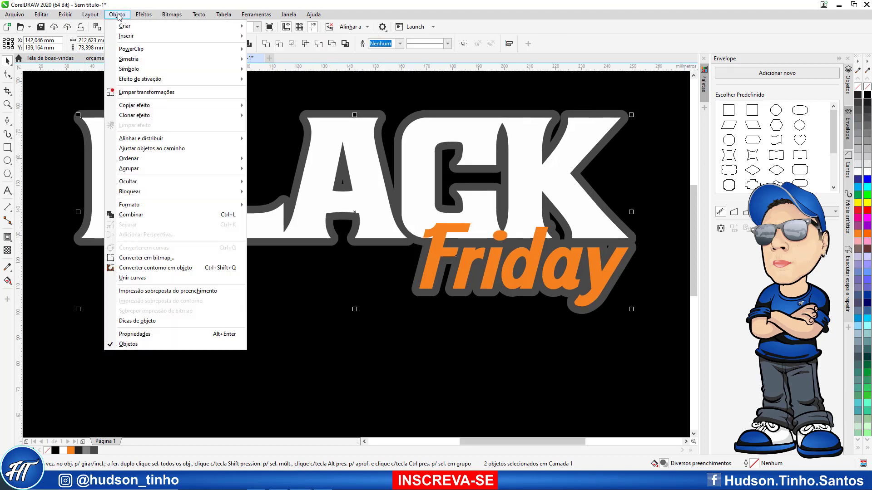
pyautogui.click(165, 268)
pyautogui.scroll(-2, 298, 214)
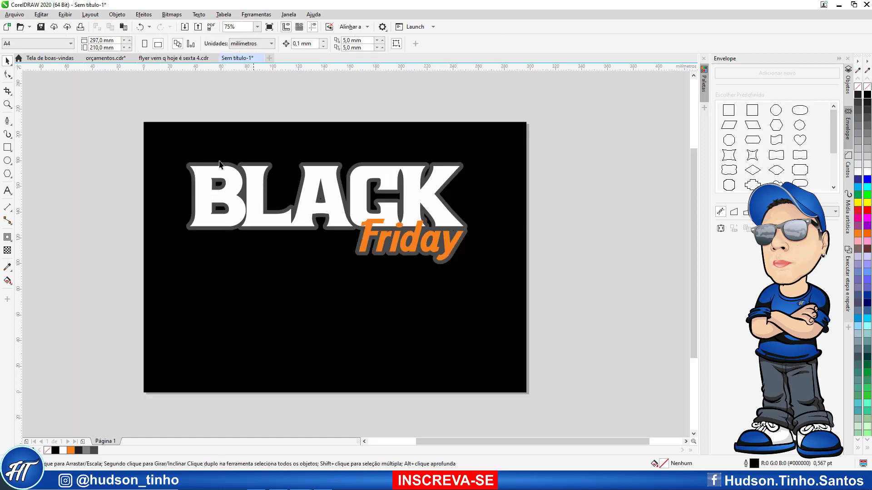
pyautogui.click(126, 136)
pyautogui.click(407, 242)
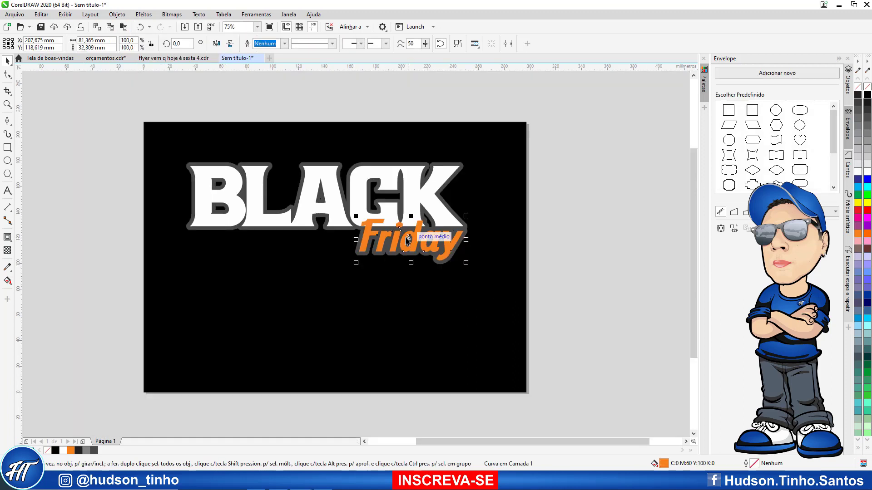
pyautogui.click(410, 193)
pyautogui.click(396, 245)
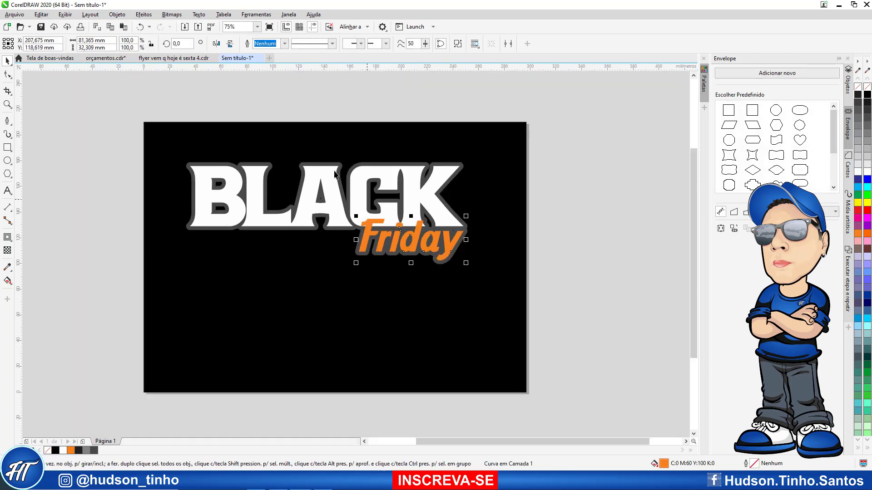
pyautogui.scroll(2, 216, 195)
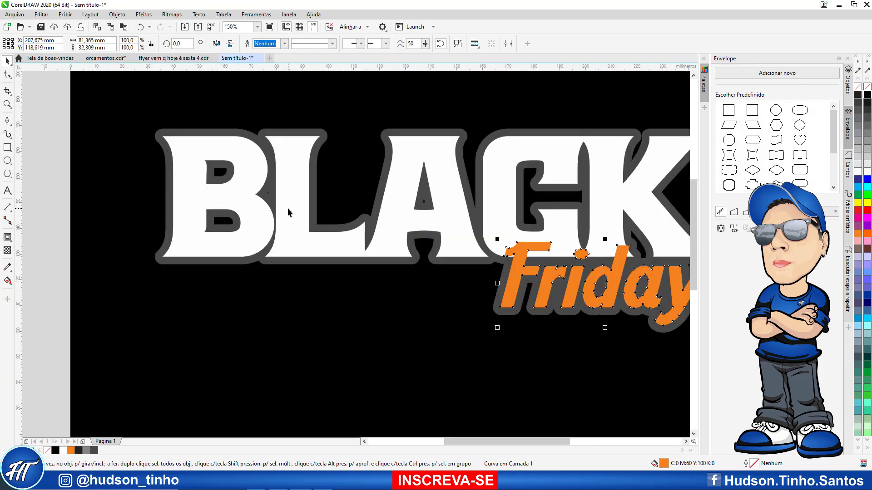
# - Apply a black block shadow to the white "Black" lettering, about 1.9 mm deep at an angle of about 175°
pyautogui.click(250, 230)
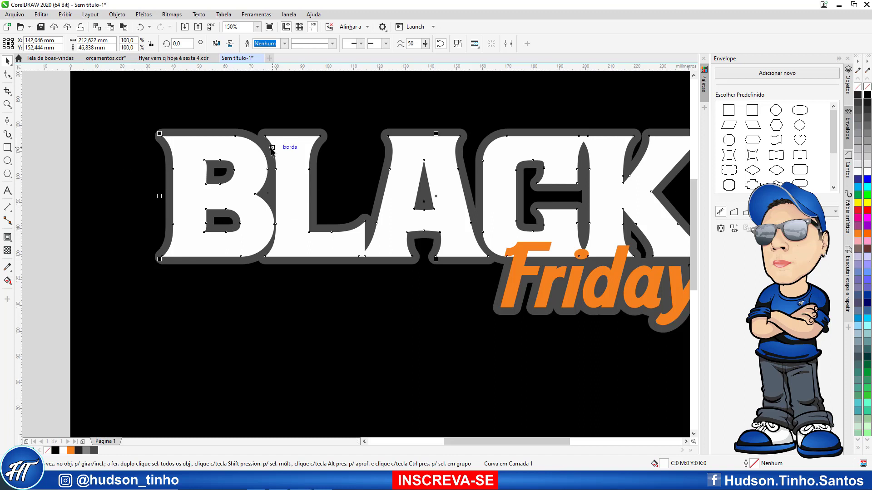
pyautogui.click(8, 239)
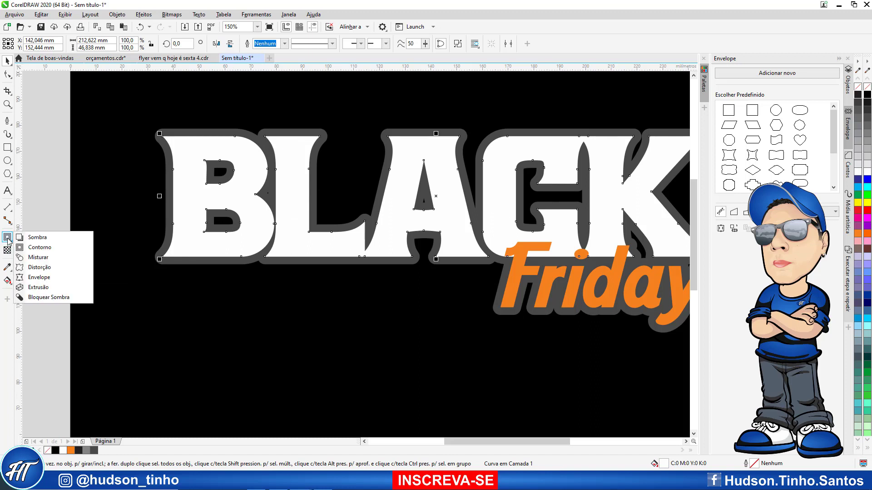
pyautogui.click(52, 298)
pyautogui.scroll(-2, 222, 200)
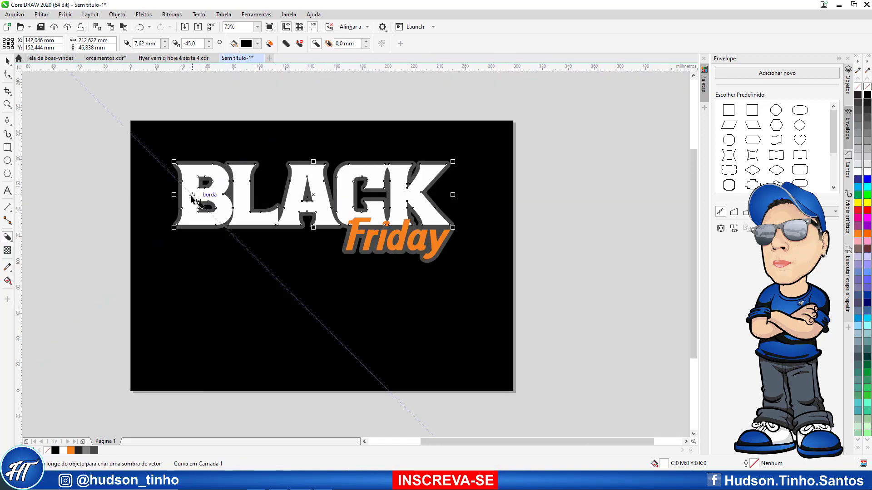
pyautogui.moveTo(193, 196); pyautogui.dragTo(310, 196)
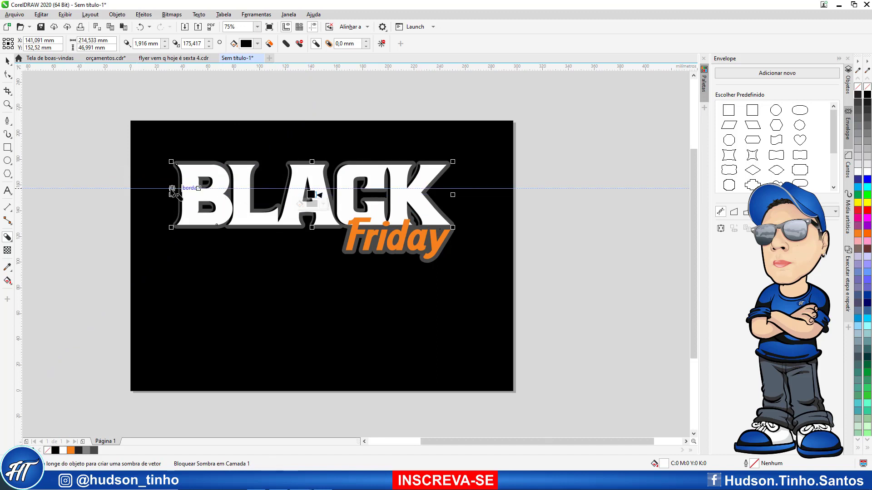
# - Adjust the "Black" block shadow to fall down and to the left, about 2.95 mm deep at about 219°
pyautogui.scroll(2, 173, 193)
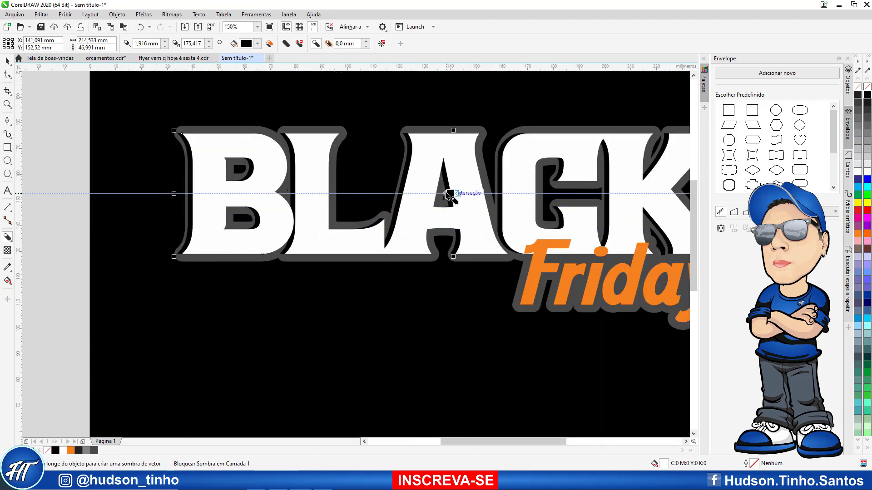
pyautogui.scroll(2, 456, 194)
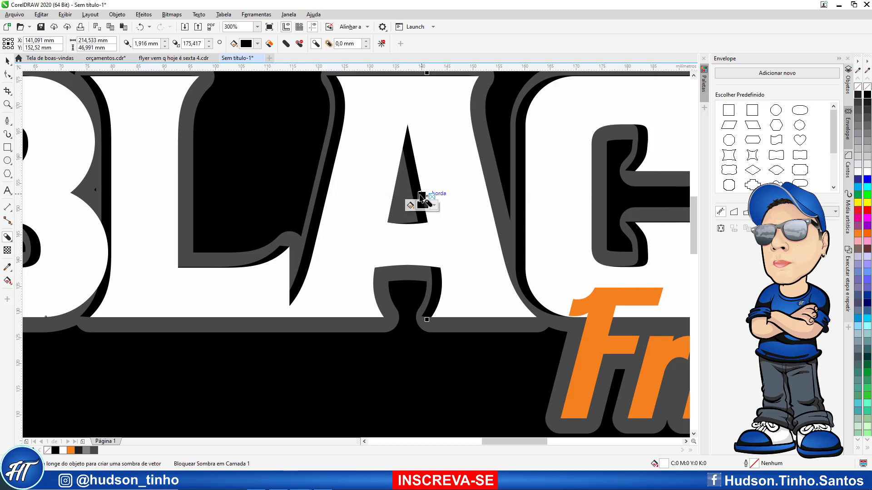
pyautogui.moveTo(421, 198)
pyautogui.mouseDown()
pyautogui.moveTo(443, 209)
pyautogui.moveTo(423, 204)
pyautogui.mouseUp()
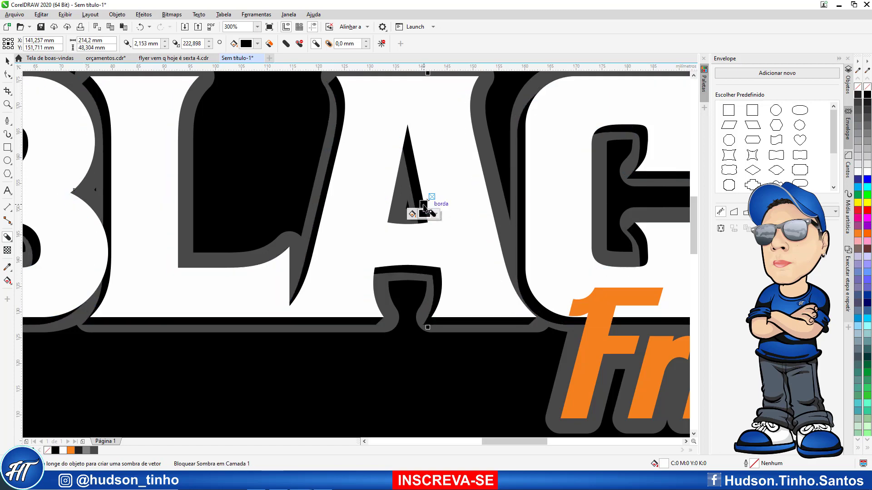
pyautogui.scroll(-4, 423, 208)
pyautogui.scroll(3, 292, 197)
pyautogui.scroll(-1, 215, 206)
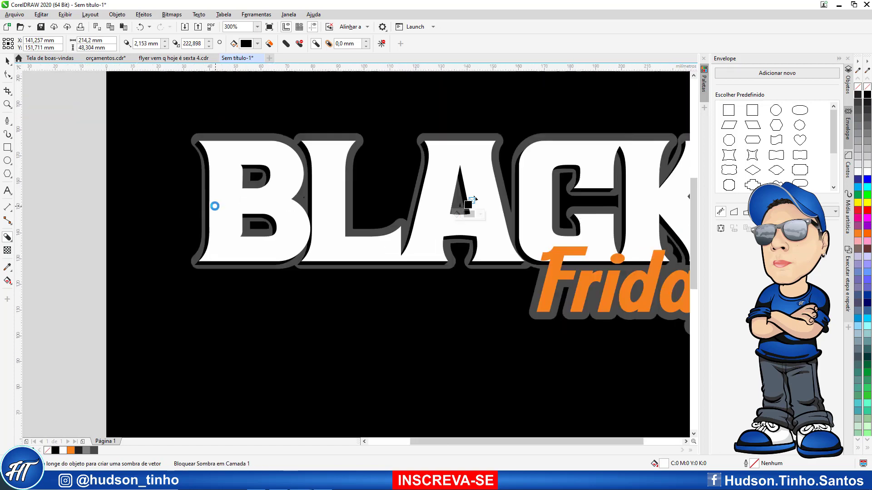
pyautogui.scroll(-2, 215, 206)
pyautogui.scroll(2, 288, 218)
pyautogui.scroll(2, 288, 221)
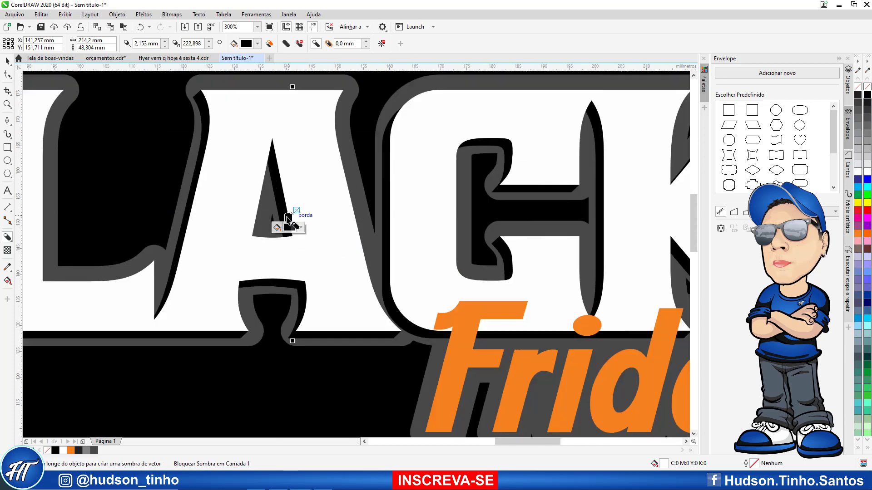
pyautogui.moveTo(289, 220); pyautogui.dragTo(284, 219)
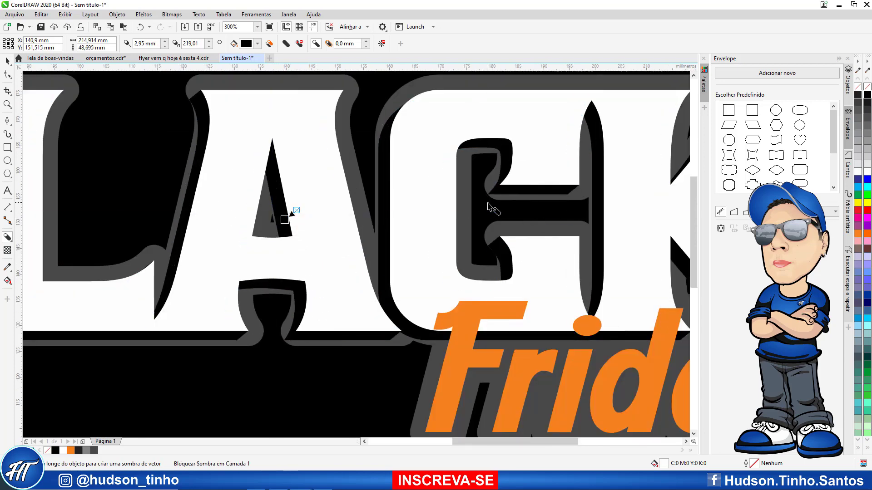
# - Look at the color settings of the "Black" block shadow
pyautogui.scroll(-2, 488, 206)
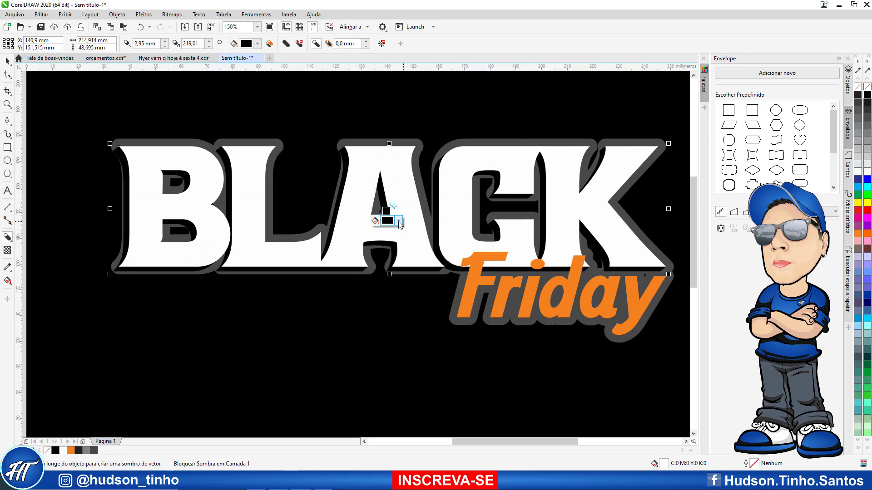
pyautogui.click(399, 221)
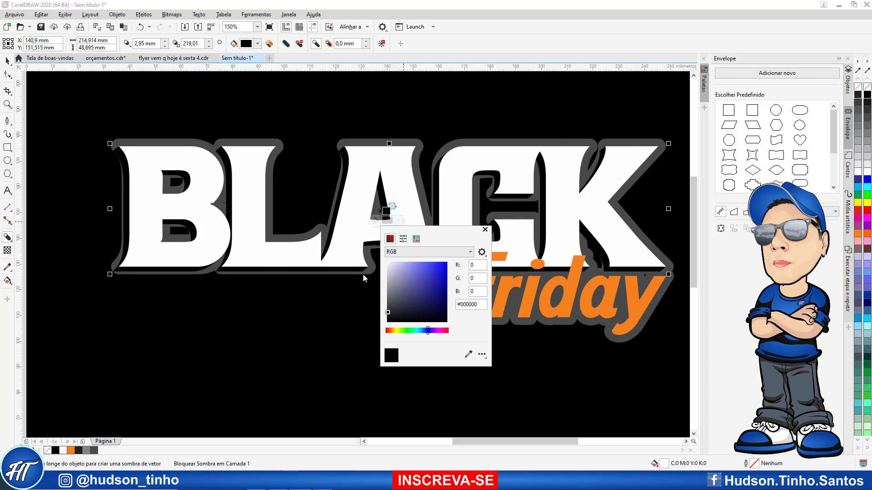
pyautogui.click(497, 232)
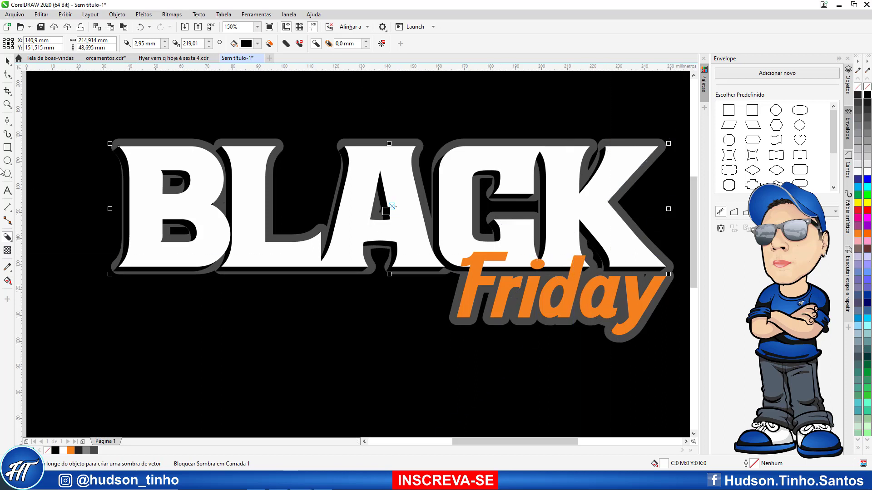
# - Add a black block shadow to the orange "Friday" lettering, about 2 mm deep at about 210°
pyautogui.click(531, 287)
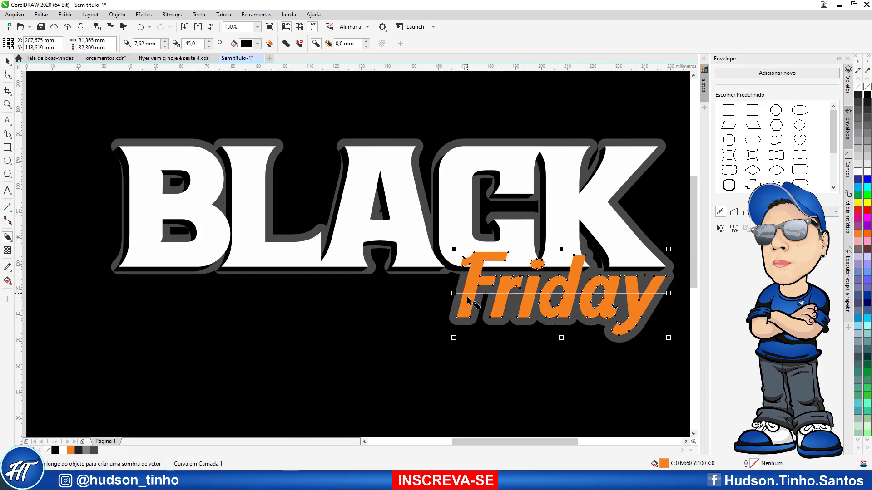
pyautogui.moveTo(467, 294); pyautogui.dragTo(556, 299)
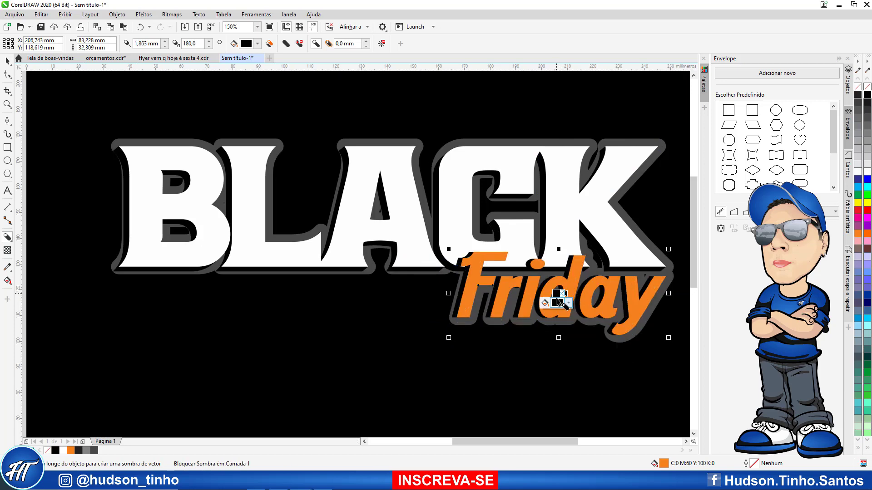
pyautogui.scroll(1, 557, 302)
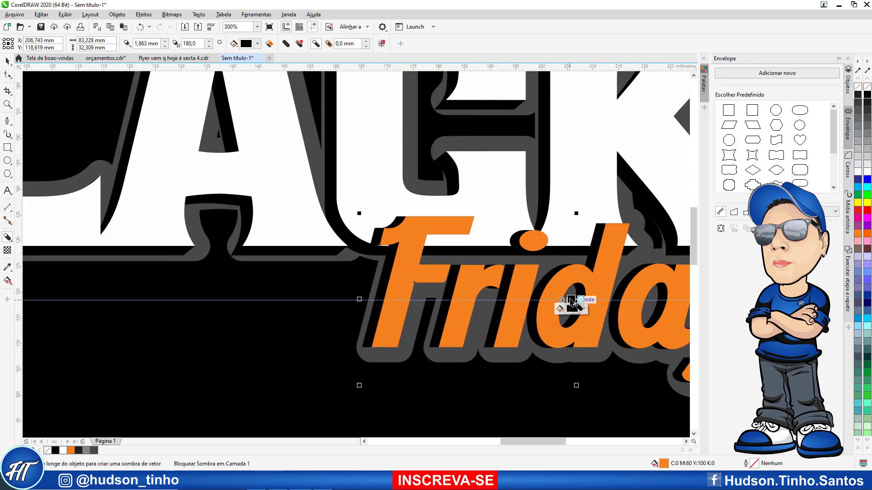
pyautogui.moveTo(571, 303); pyautogui.dragTo(574, 302)
pyautogui.scroll(1, 571, 307)
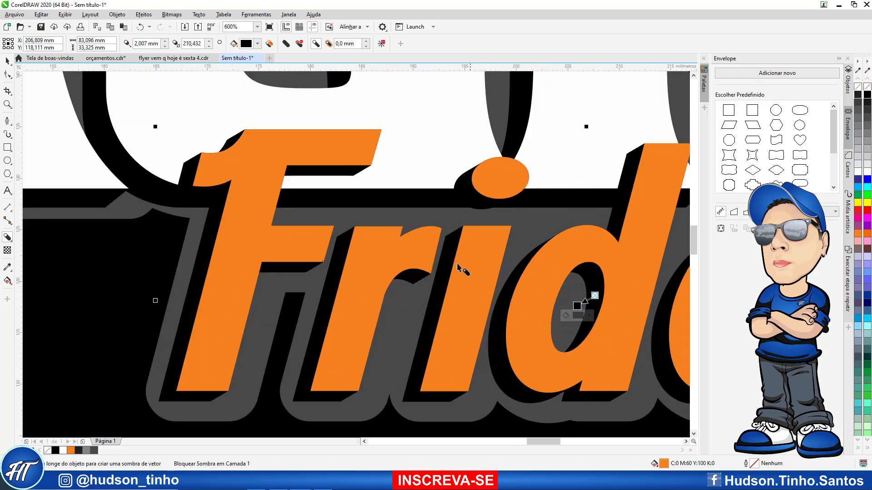
pyautogui.scroll(-2, 462, 269)
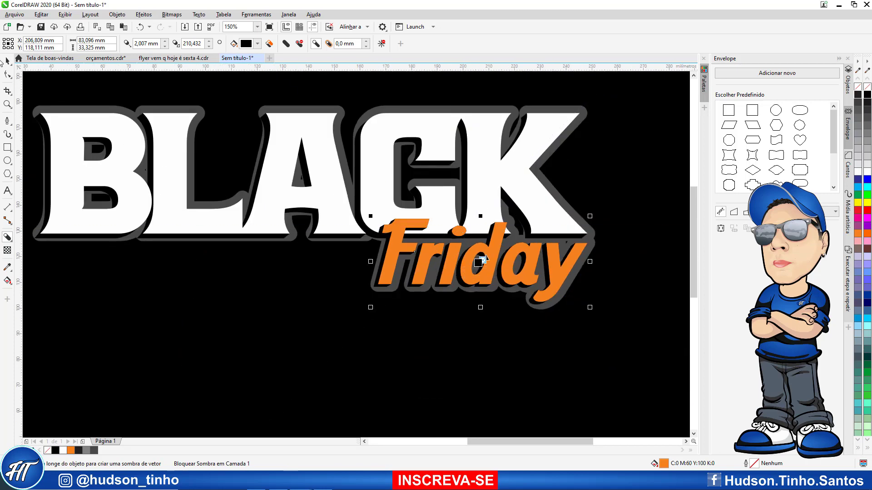
# - Separate the block shadow from the "Friday" lettering
pyautogui.click(6, 61)
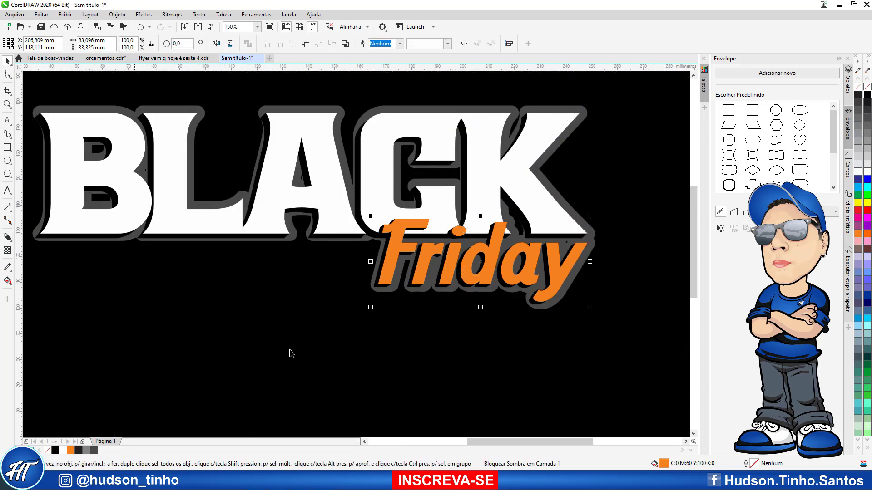
pyautogui.scroll(2, 379, 220)
pyautogui.scroll(-2, 438, 252)
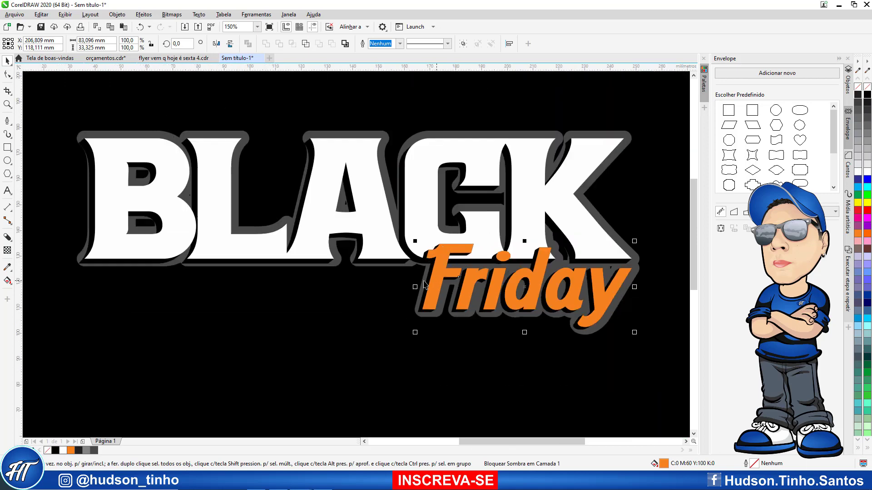
pyautogui.scroll(3, 595, 332)
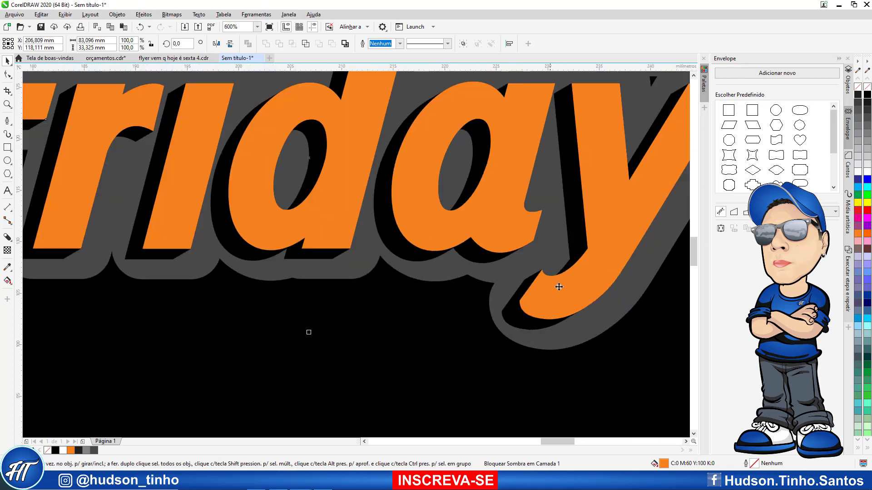
pyautogui.rightClick(516, 316)
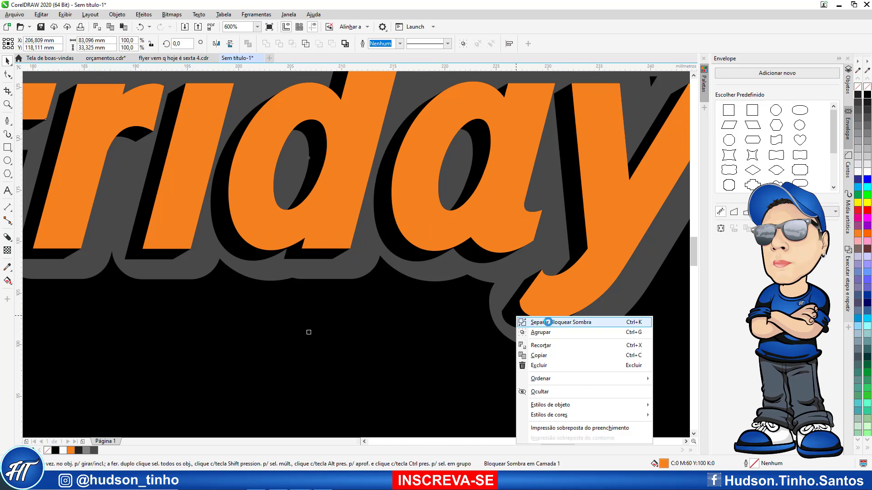
pyautogui.click(548, 322)
pyautogui.scroll(-3, 590, 327)
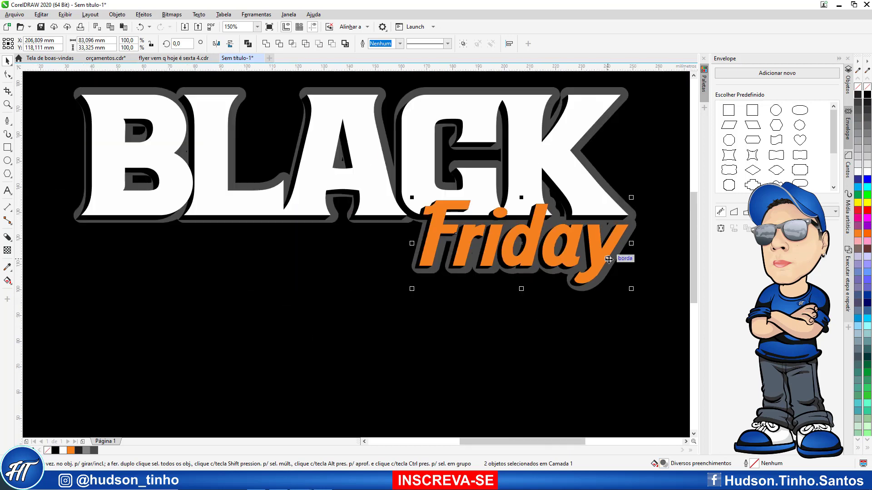
# - Separate the block shadow from the "Black" lettering and clear the selection
pyautogui.click(82, 221)
pyautogui.scroll(-2, 368, 136)
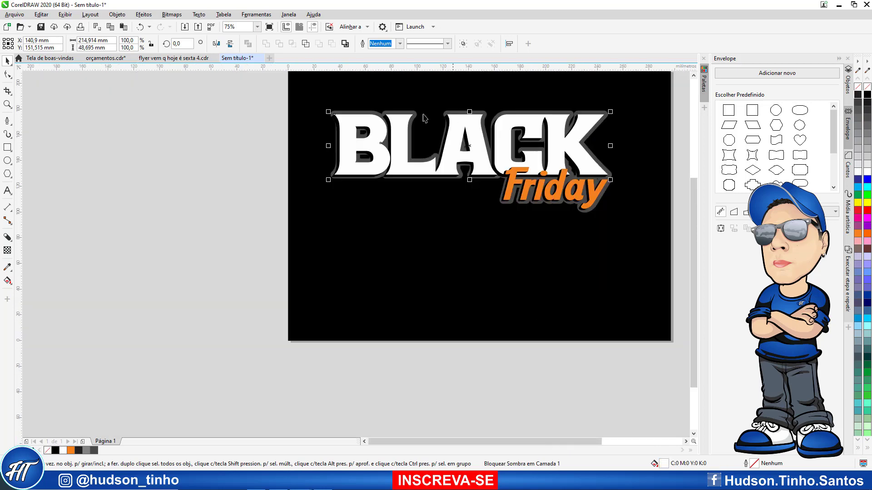
pyautogui.scroll(3, 377, 162)
pyautogui.rightClick(181, 323)
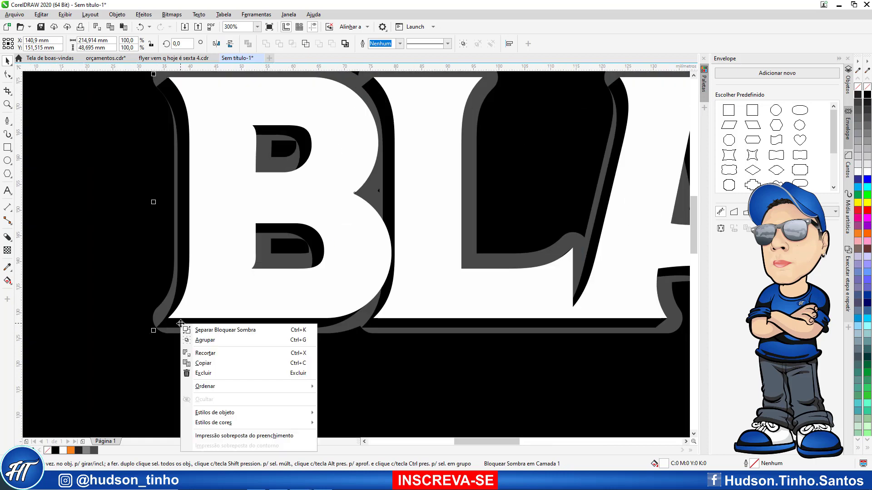
pyautogui.click(235, 335)
pyautogui.hotkey('shift', 'F4')
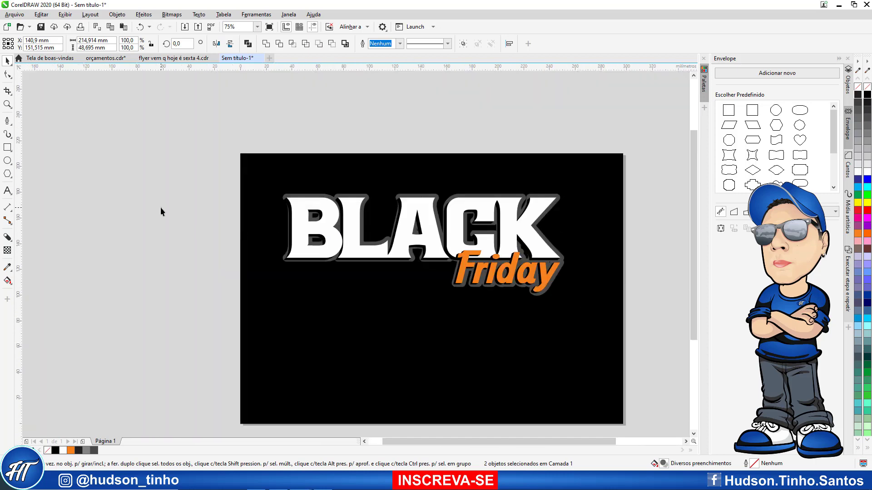
pyautogui.click(160, 207)
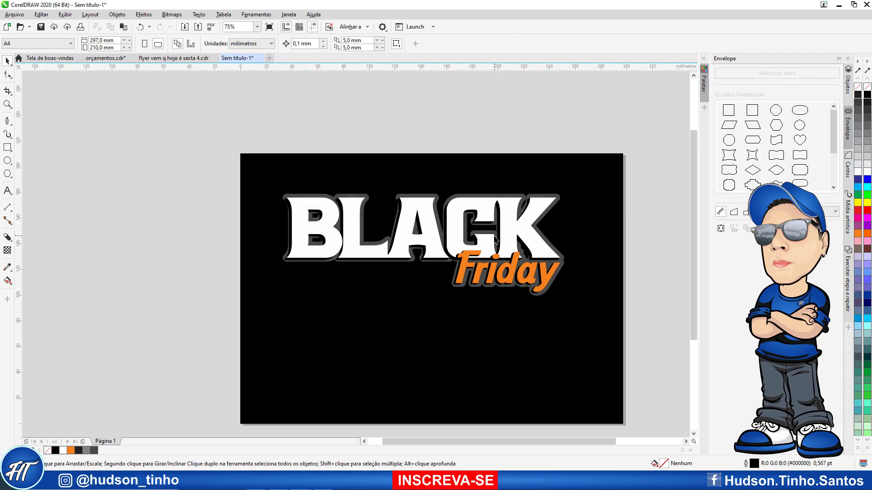
# - Add a one-step outer contour to the dark gray outline shape, offset about 0.78 mm
pyautogui.scroll(2, 501, 229)
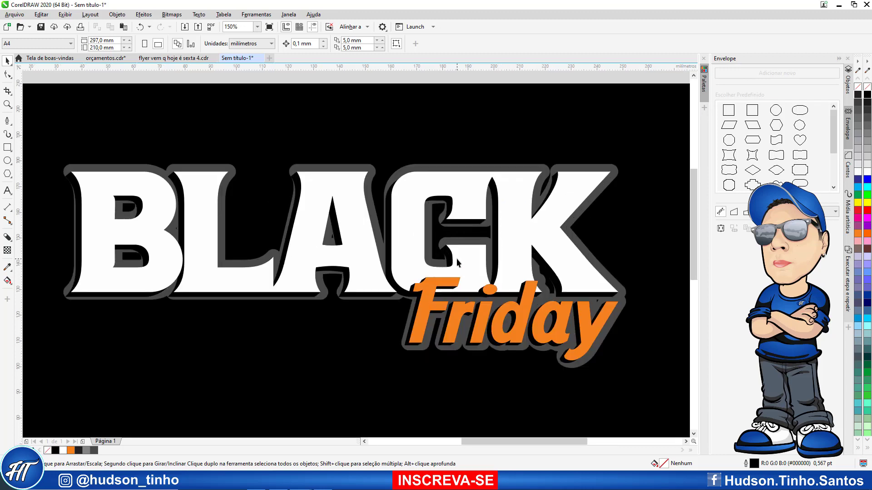
pyautogui.click(69, 170)
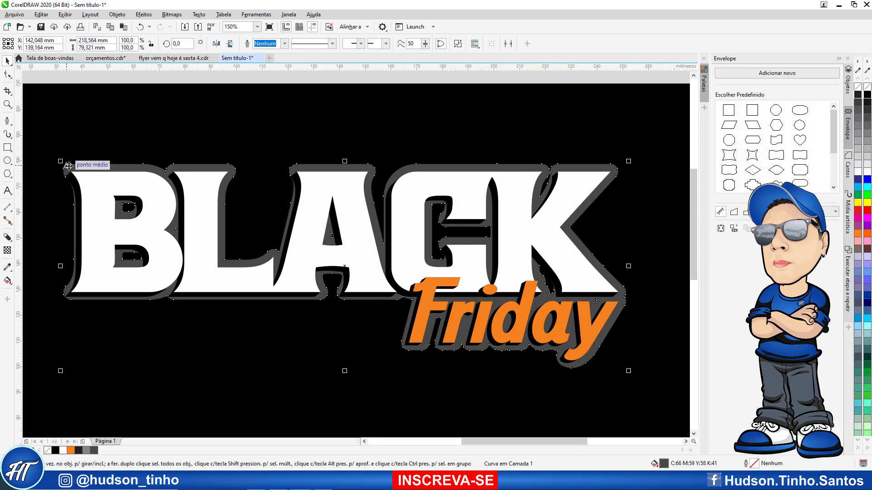
pyautogui.click(7, 238)
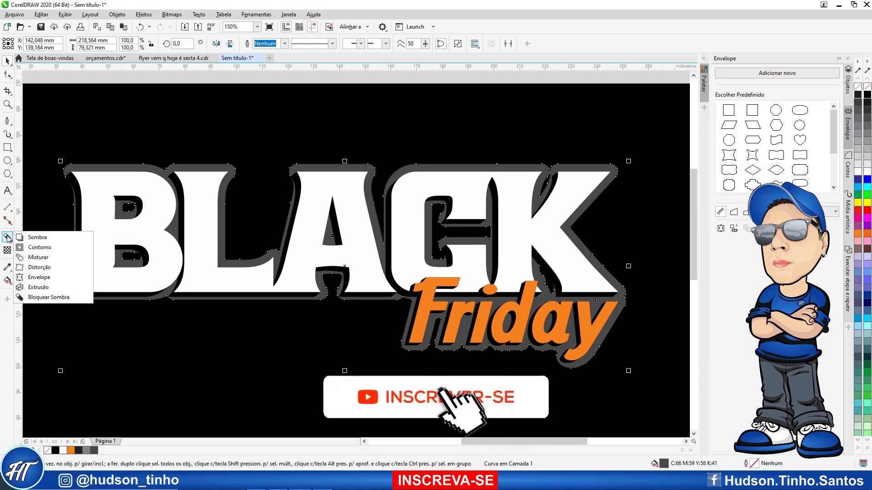
pyautogui.click(50, 251)
pyautogui.scroll(-2, 454, 186)
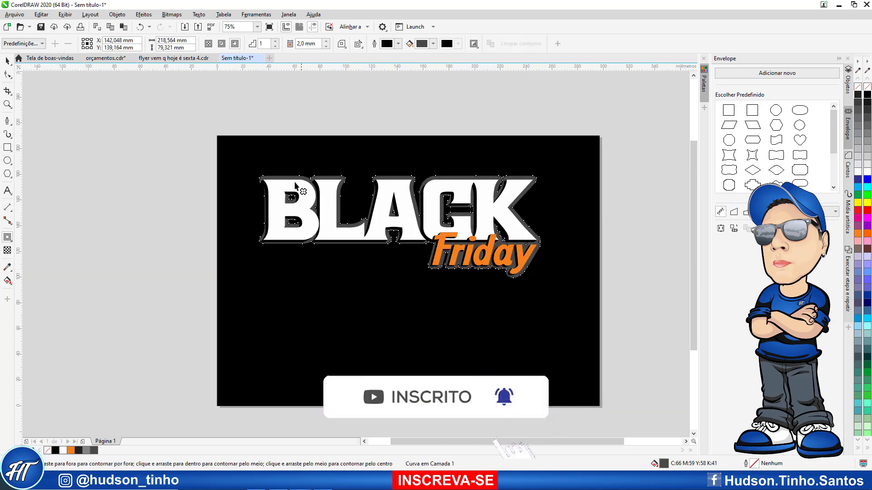
pyautogui.scroll(2, 281, 182)
pyautogui.scroll(2, 231, 172)
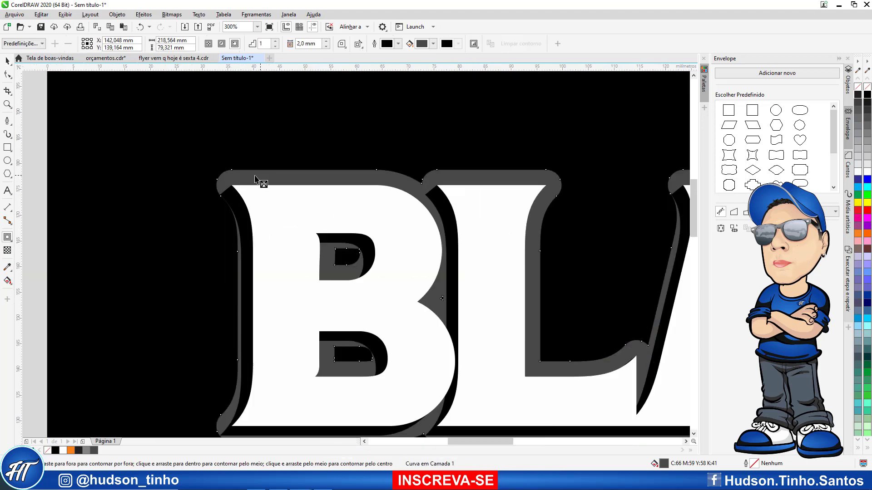
pyautogui.moveTo(259, 181)
pyautogui.mouseDown()
pyautogui.moveTo(219, 181)
pyautogui.moveTo(253, 187)
pyautogui.mouseUp()
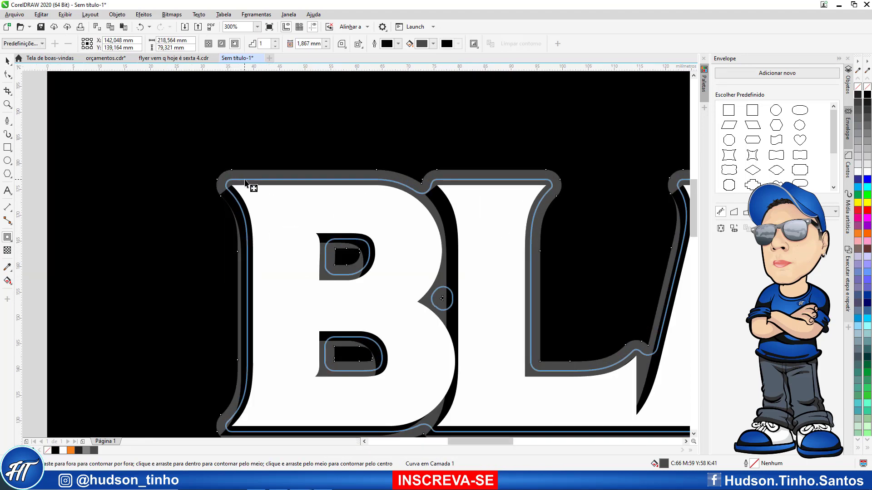
pyautogui.moveTo(175, 173); pyautogui.dragTo(202, 179)
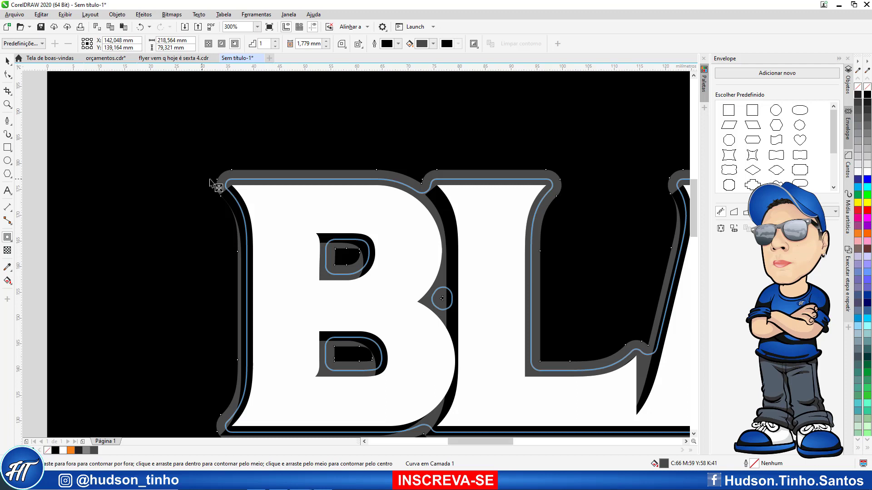
pyautogui.moveTo(210, 181); pyautogui.dragTo(290, 168)
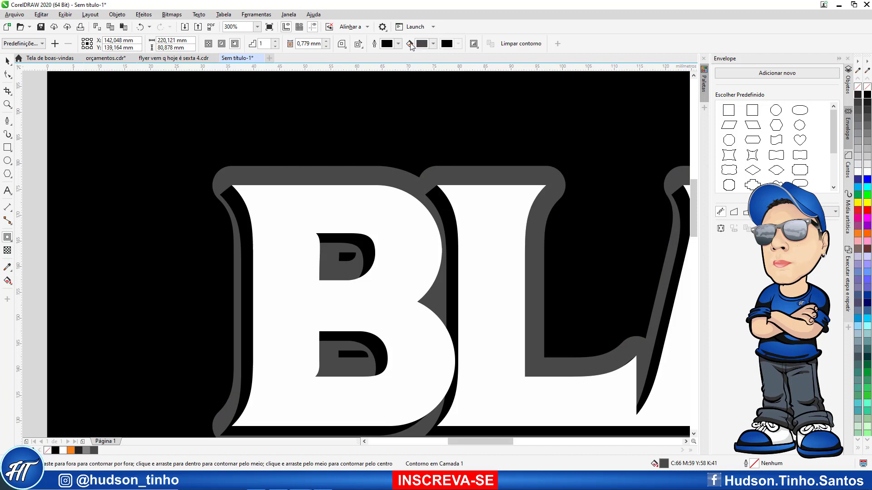
# - Set the fill color of the new outer contour to white
pyautogui.click(433, 43)
pyautogui.moveTo(439, 108); pyautogui.dragTo(404, 77)
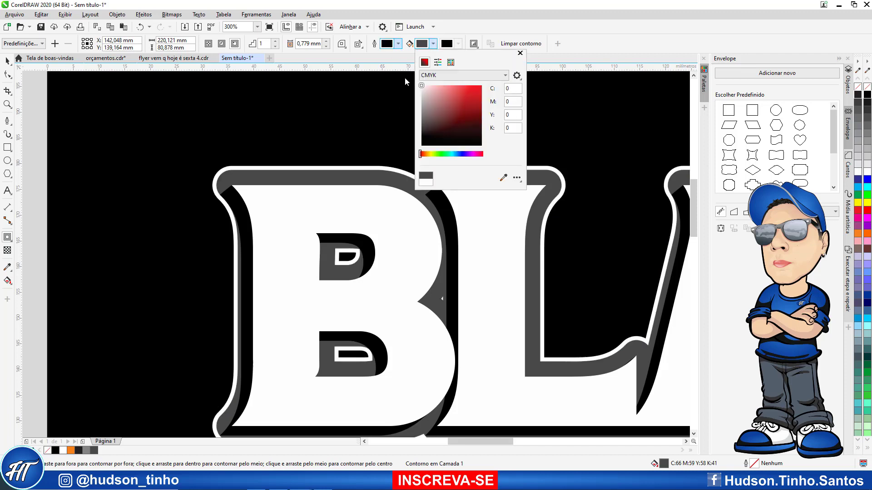
pyautogui.click(521, 54)
pyautogui.scroll(-3, 259, 221)
pyautogui.scroll(3, 259, 221)
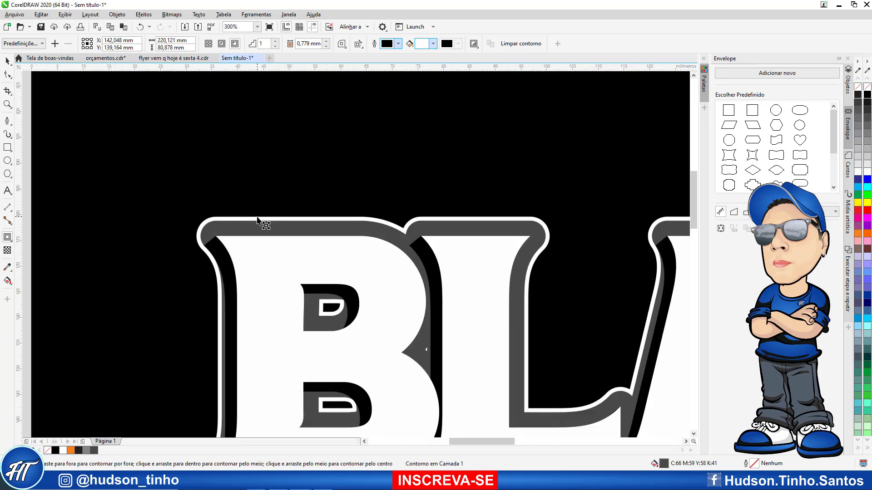
# - Separate the white contour from the dark gray outline shape and clear the selection
pyautogui.rightClick(258, 220)
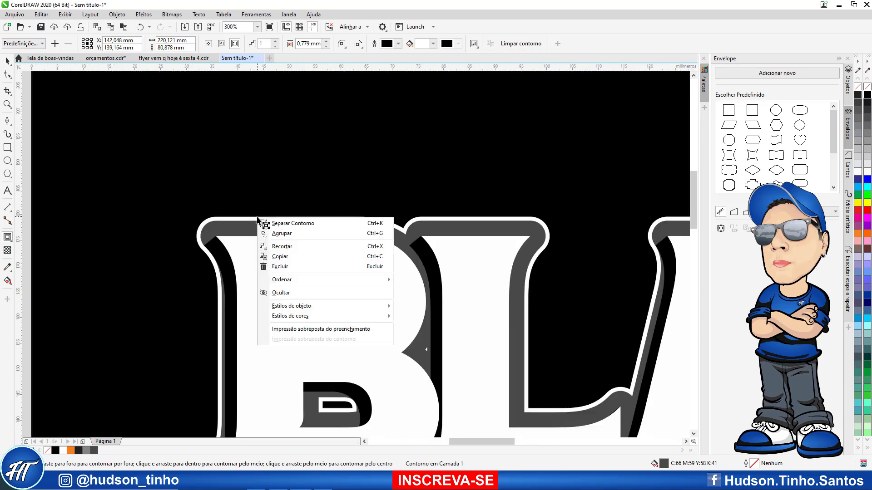
pyautogui.click(298, 223)
pyautogui.scroll(-3, 239, 218)
pyautogui.click(167, 171)
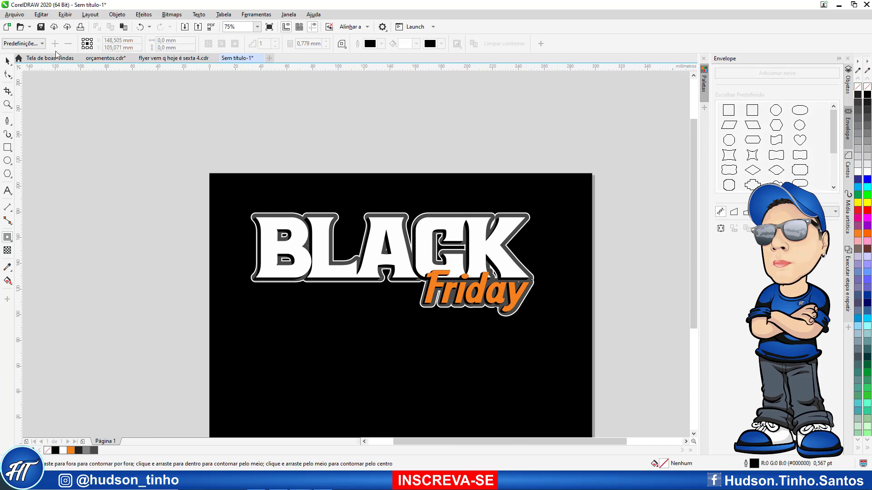
pyautogui.click(7, 61)
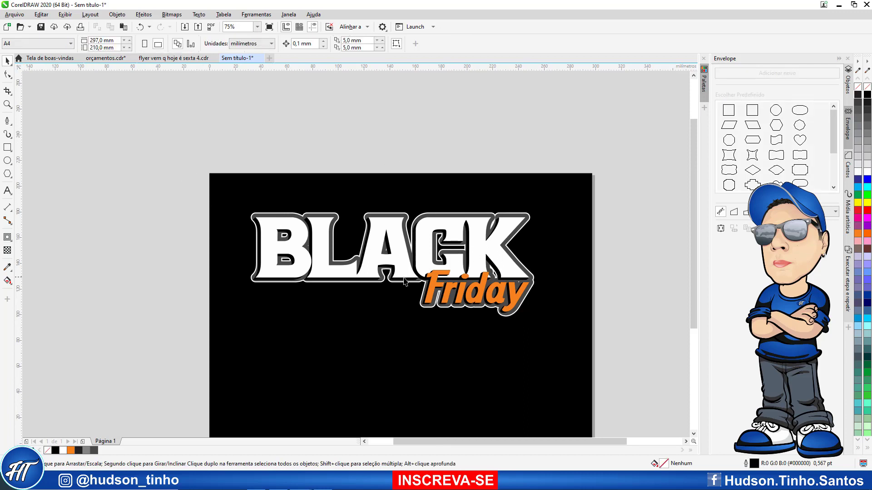
pyautogui.scroll(2, 457, 284)
pyautogui.click(442, 246)
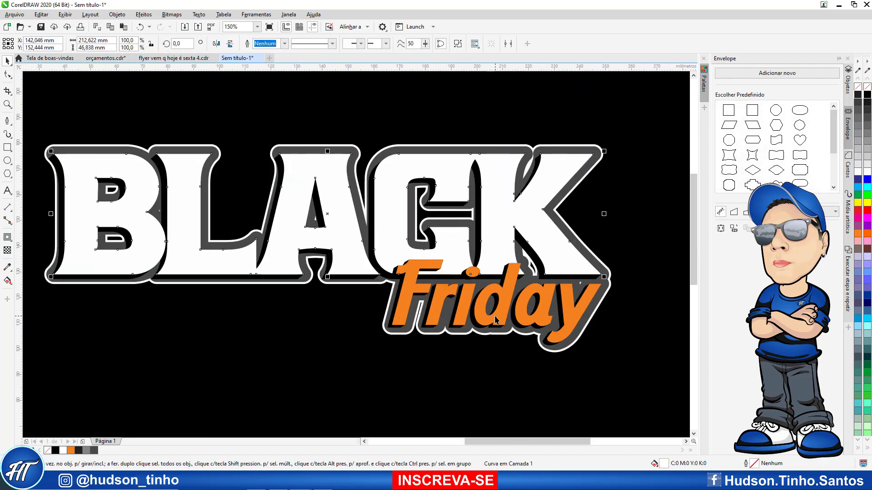
pyautogui.click(524, 313)
pyautogui.click(486, 190)
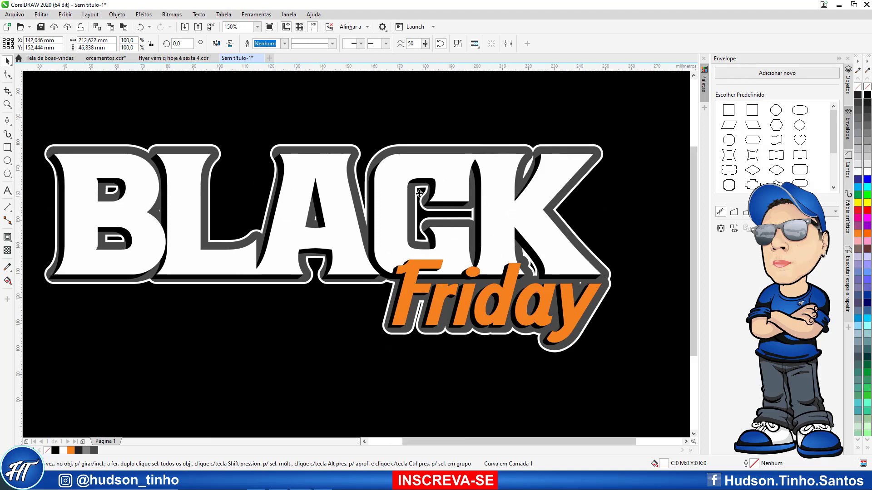
pyautogui.scroll(-2, 420, 191)
pyautogui.scroll(2, 359, 175)
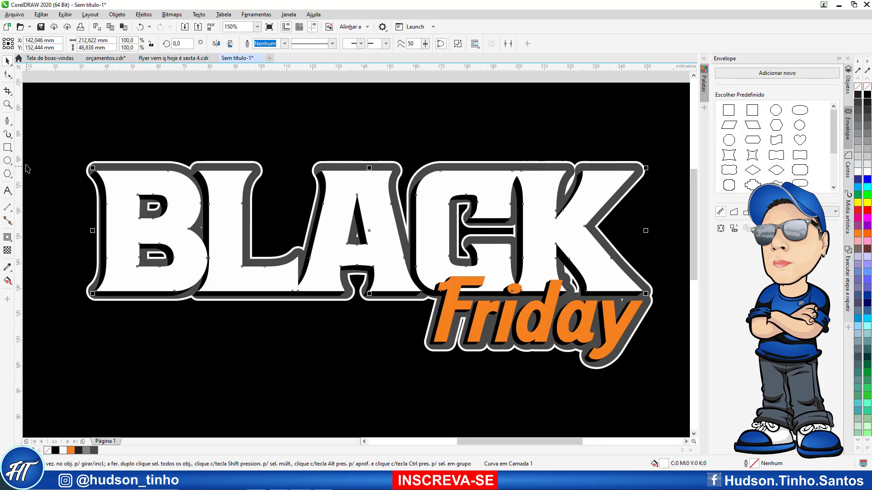
# - Draw a rectangle about 236 x 31 mm across the lower half of "Black", filled black without an outline
pyautogui.click(7, 147)
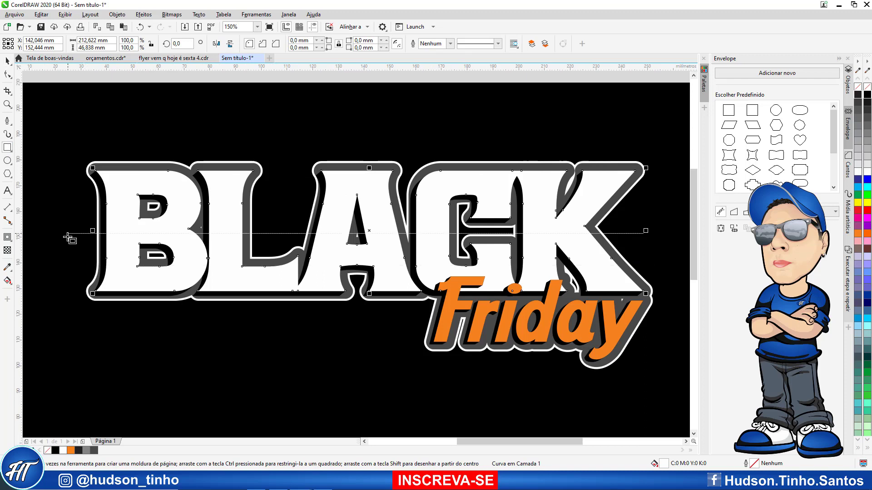
pyautogui.moveTo(60, 231); pyautogui.dragTo(671, 313)
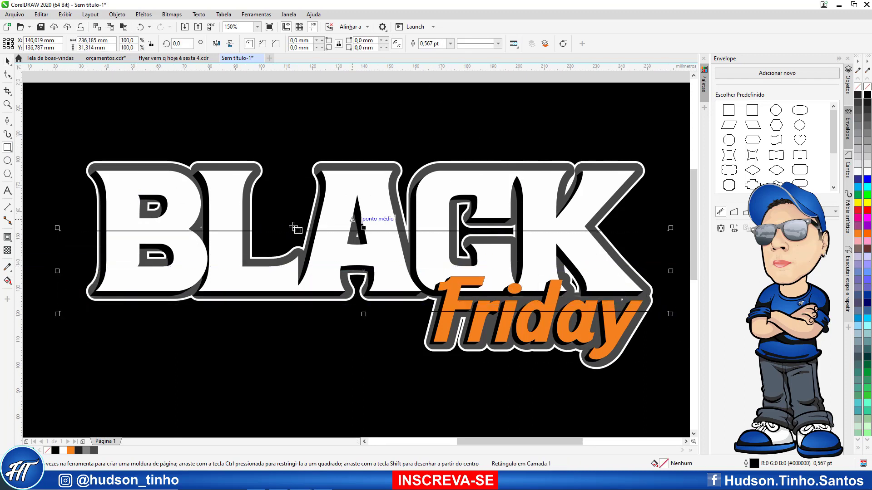
pyautogui.click(868, 95)
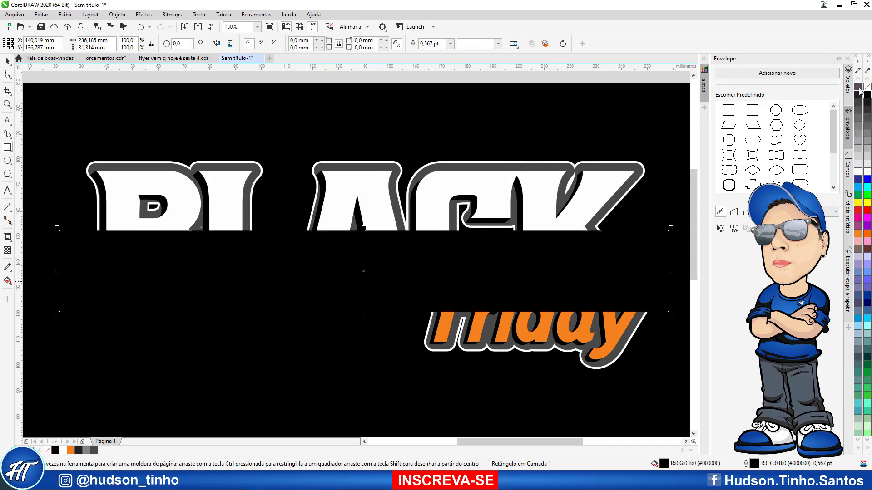
pyautogui.rightClick(858, 87)
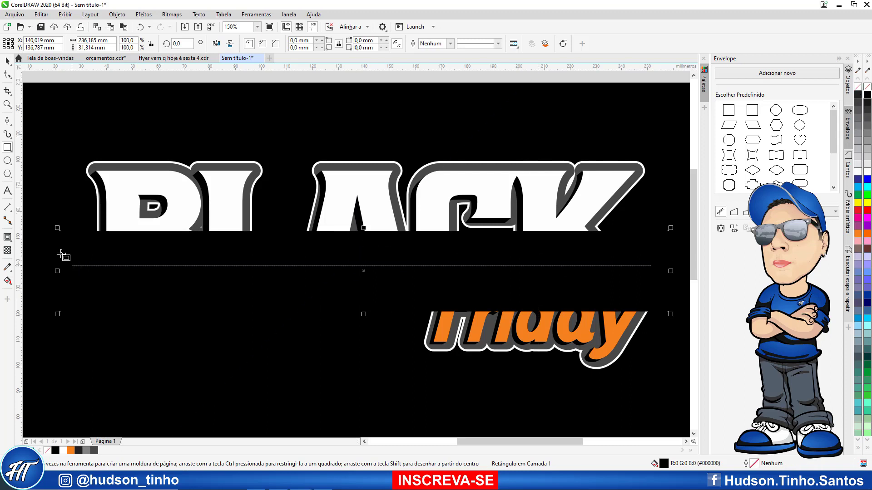
# - Fade the rectangle downward with a short -90° linear gradient transparency and fill it with dark gray #4D4D4D
pyautogui.click(7, 250)
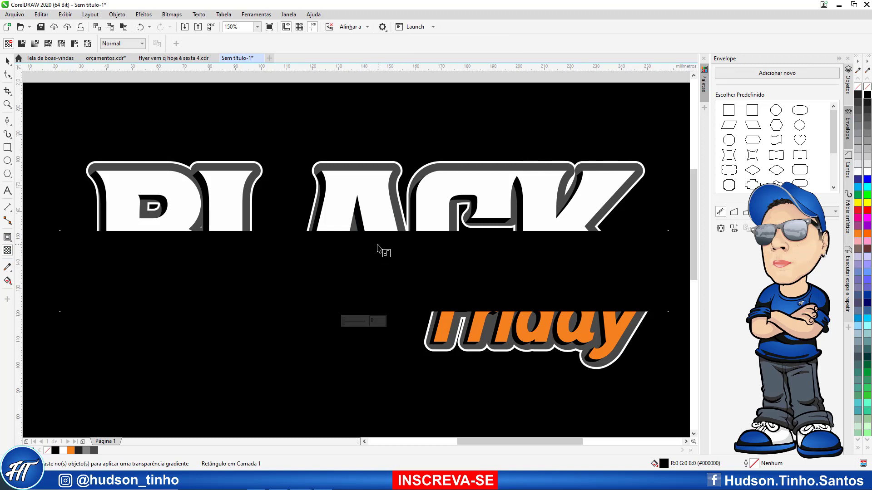
pyautogui.moveTo(377, 243); pyautogui.dragTo(376, 300)
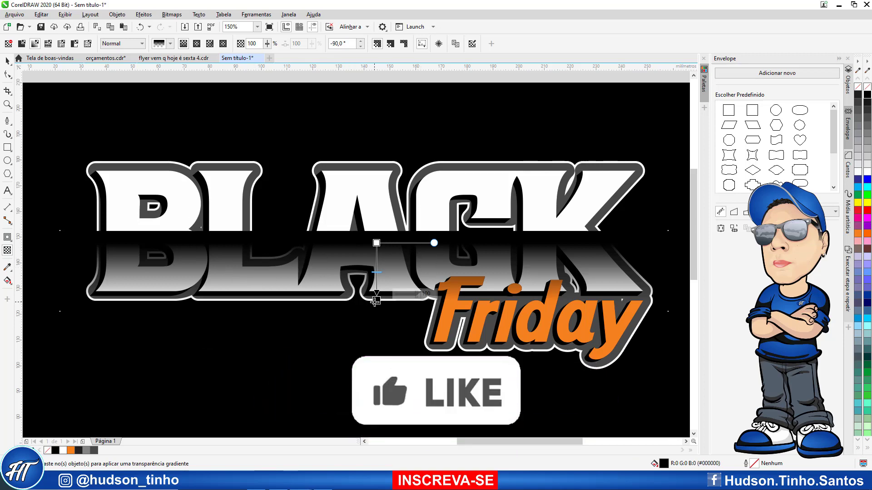
pyautogui.moveTo(376, 301); pyautogui.dragTo(376, 274)
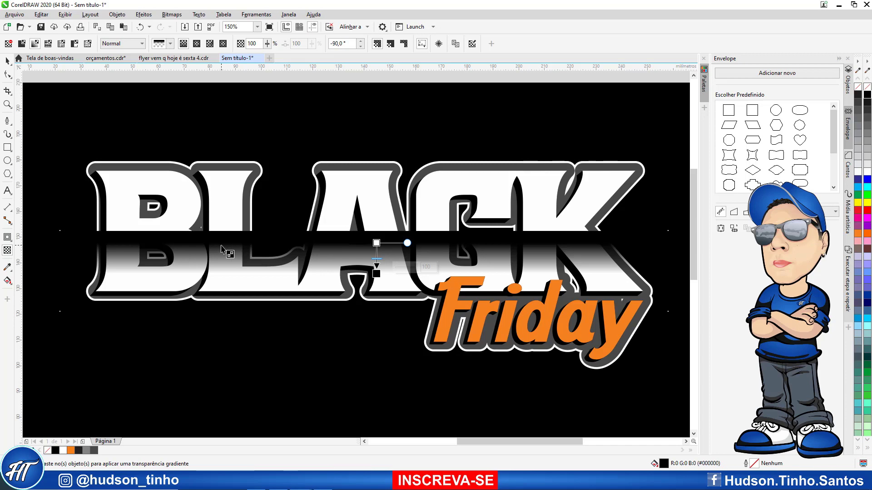
pyautogui.click(8, 60)
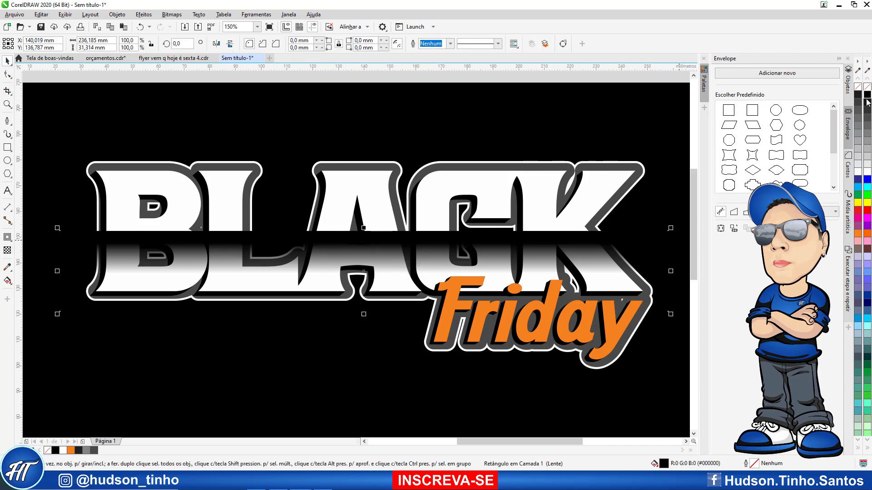
pyautogui.click(868, 122)
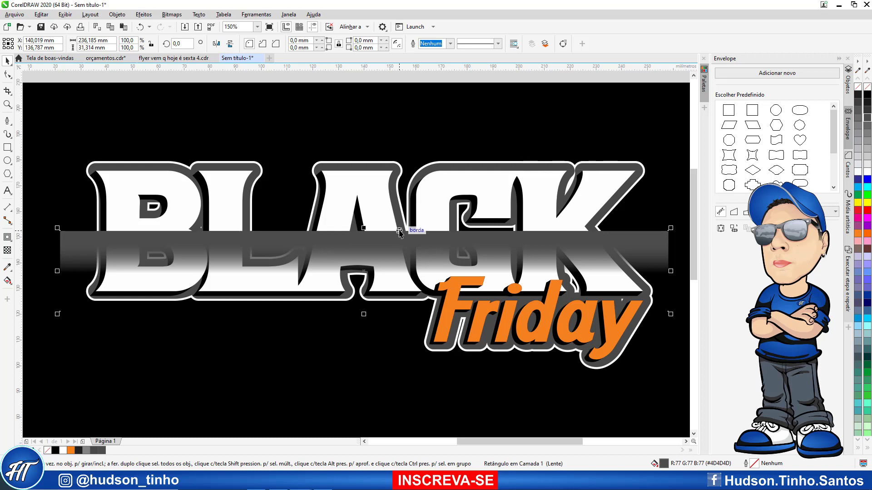
# - Place a vertically mirrored copy of the faded rectangle directly above the original with their solid edges meeting, and select both
pyautogui.click(228, 45)
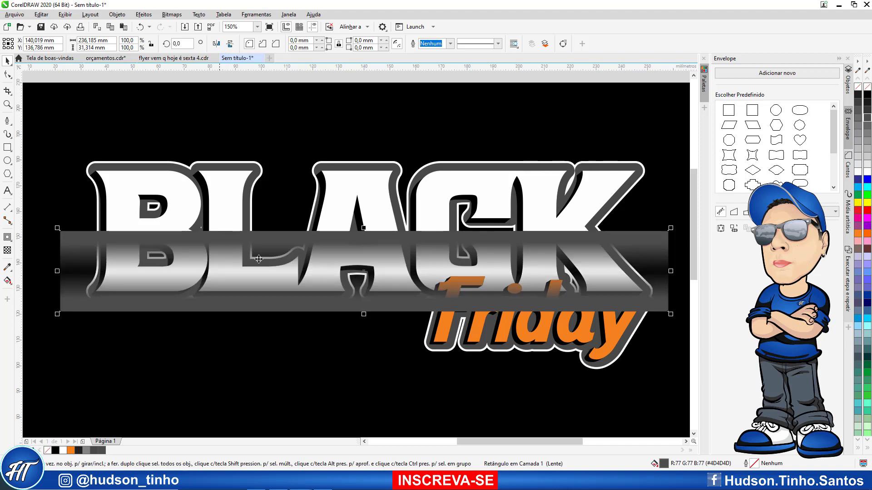
pyautogui.moveTo(350, 311); pyautogui.dragTo(346, 226)
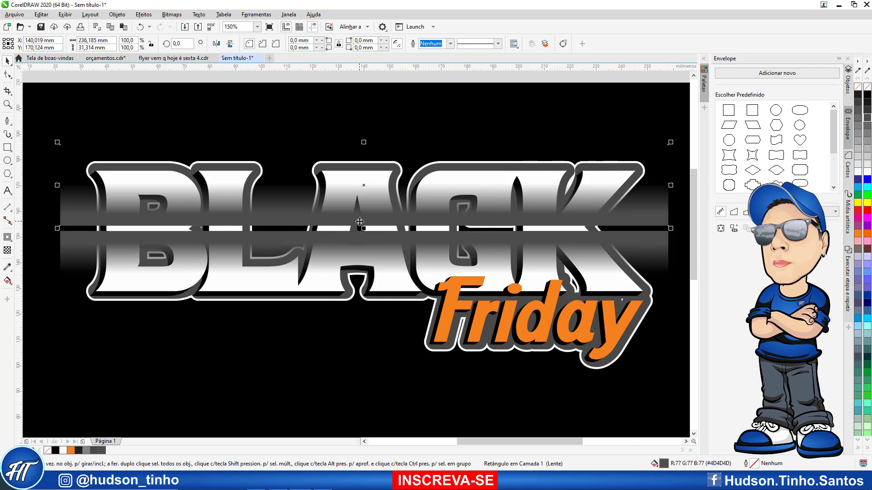
pyautogui.scroll(4, 359, 222)
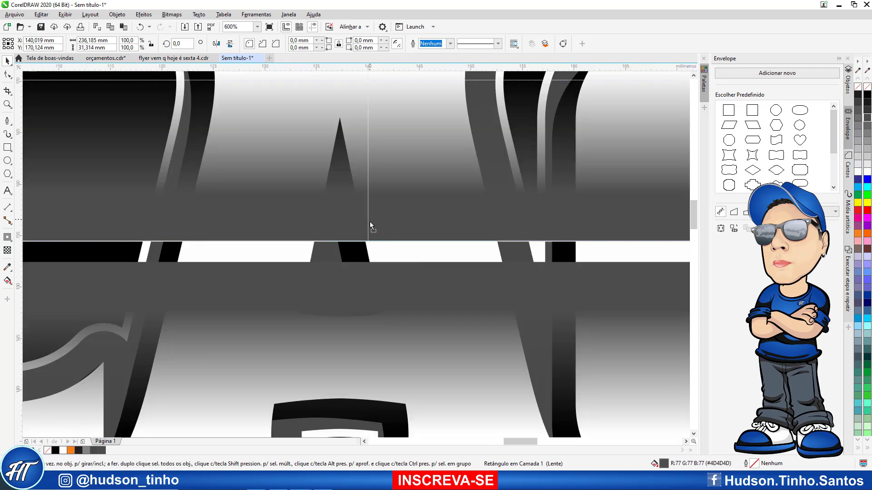
pyautogui.moveTo(370, 222); pyautogui.dragTo(369, 241)
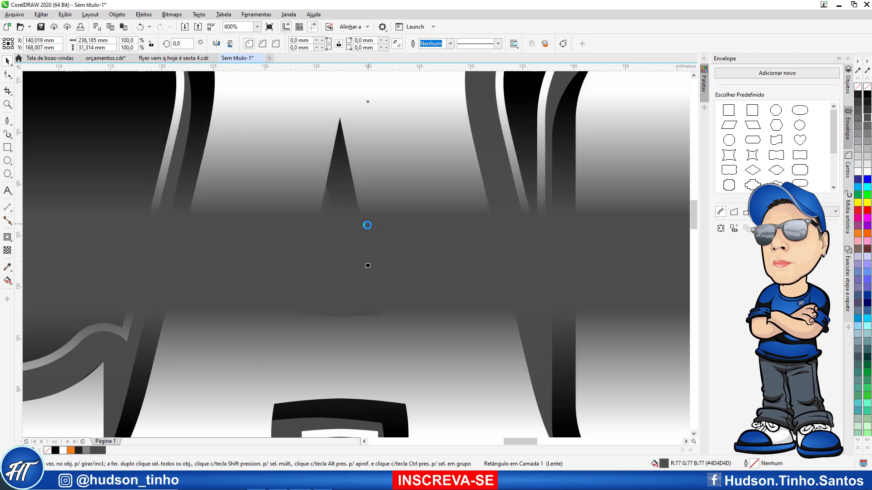
pyautogui.scroll(-6, 367, 225)
pyautogui.scroll(2, 372, 205)
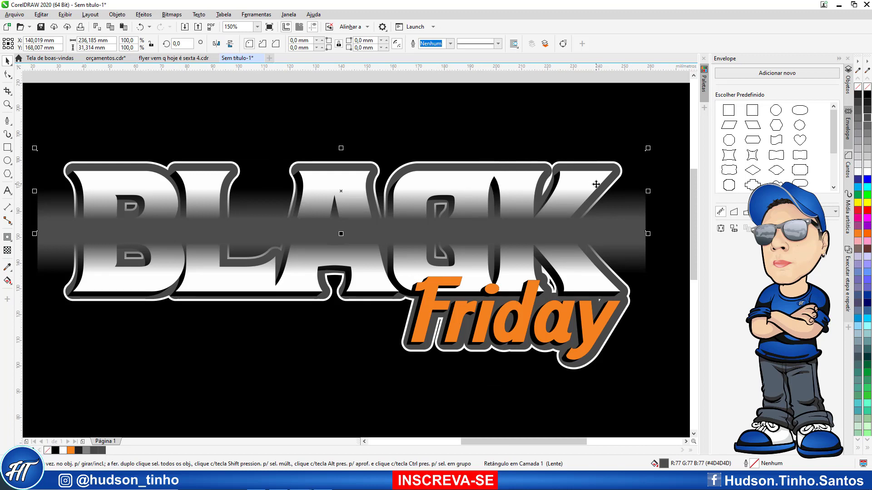
pyautogui.keyDown('shift'); pyautogui.click(543, 260); pyautogui.keyUp('shift')
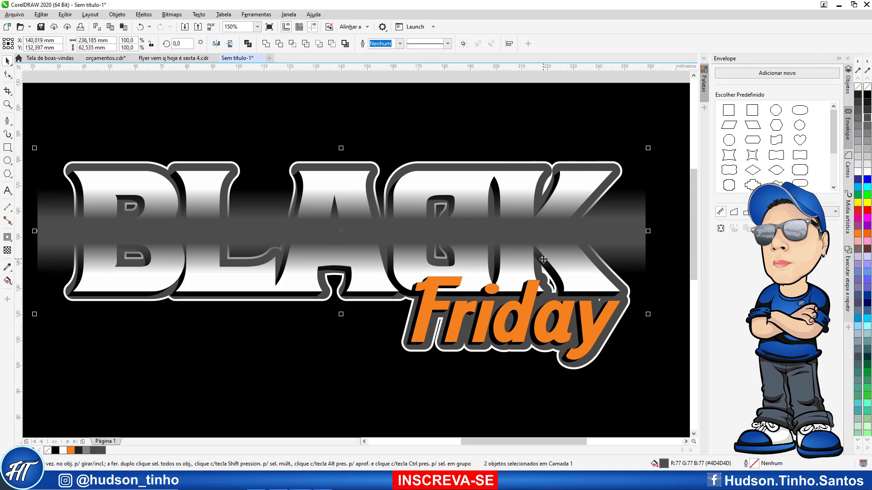
# - Try to weld the two faded rectangles into one shape
pyautogui.click(263, 45)
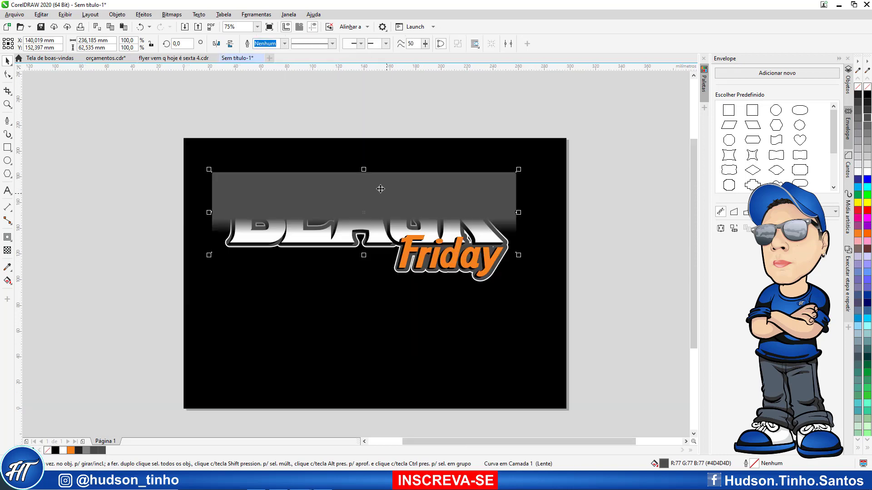
pyautogui.scroll(-1, 381, 188)
pyautogui.scroll(1, 330, 189)
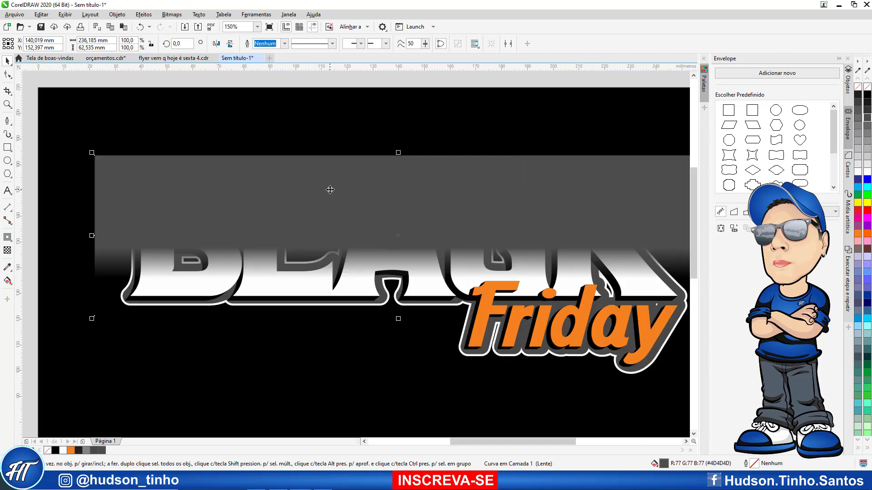
pyautogui.hotkey('ctrl', 'z')
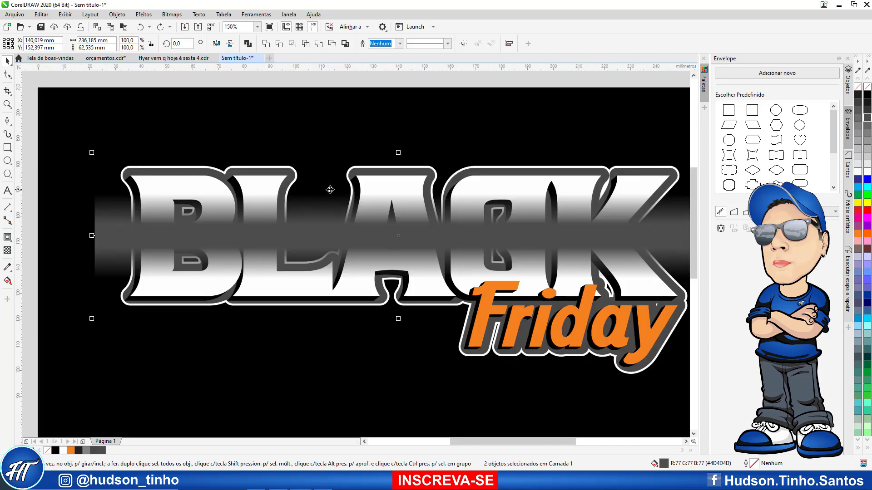
# - Try several gray fills on the two faded rectangles and settle on 90% black
pyautogui.click(866, 103)
pyautogui.click(868, 148)
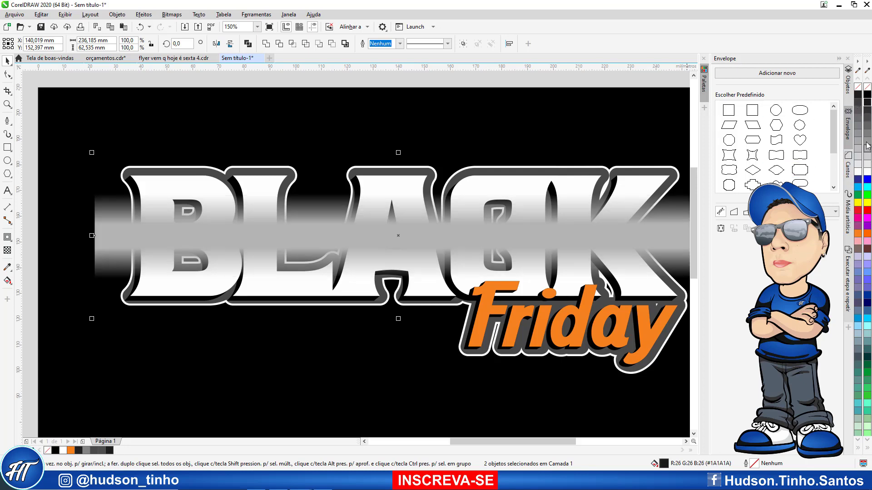
pyautogui.click(868, 98)
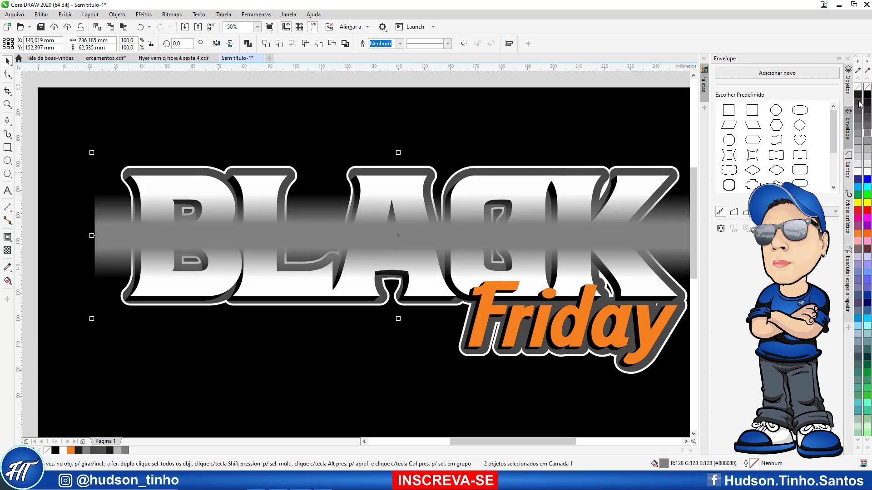
pyautogui.click(859, 102)
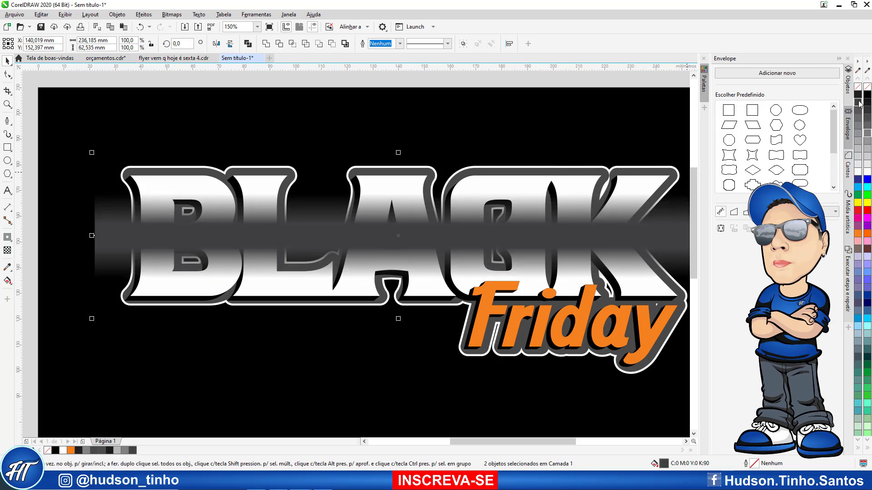
# - Convert the two faded rectangles into one 300 dpi RGB (24-bit) bitmap with anti-aliasing and a transparent background
pyautogui.click(171, 15)
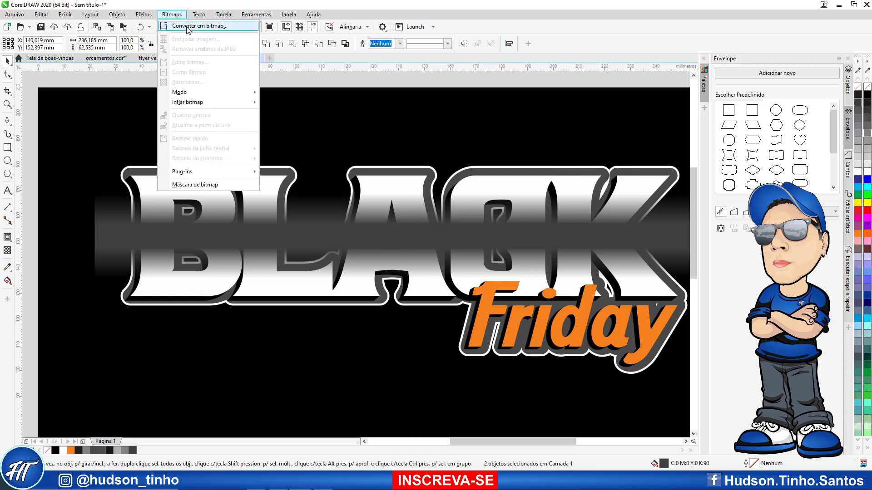
pyautogui.click(187, 27)
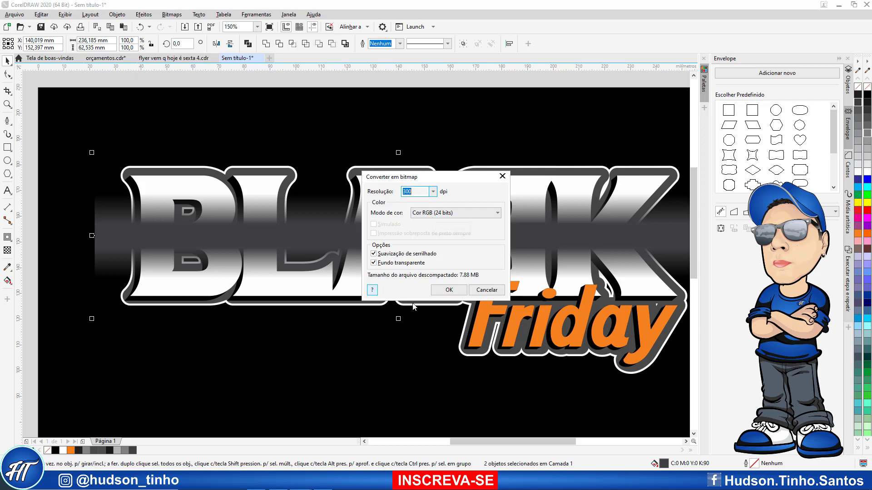
pyautogui.click(449, 291)
pyautogui.scroll(-2, 414, 231)
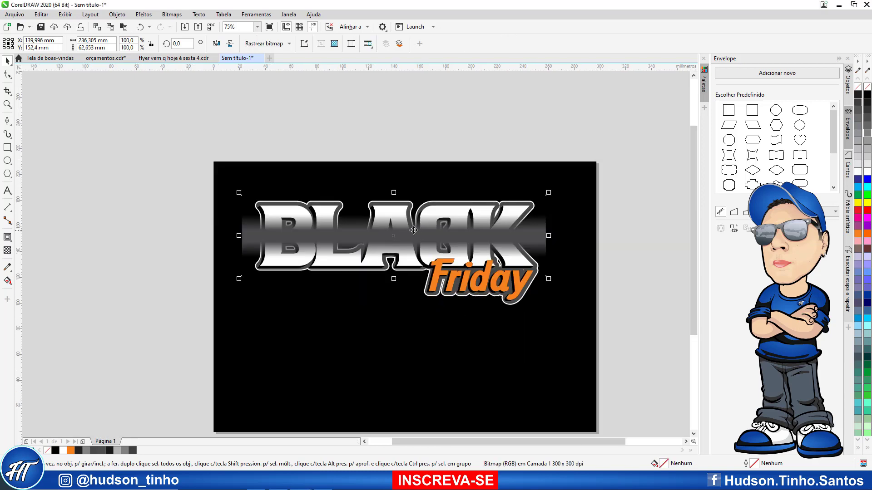
pyautogui.scroll(2, 416, 230)
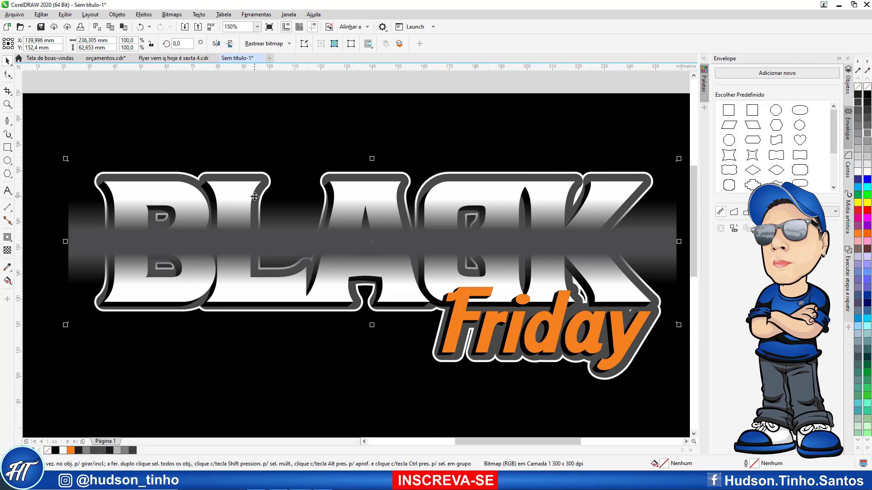
# - PowerClip the gray gradient band bitmap inside the white "BLACK" letters
pyautogui.hotkey('ctrl', 'z')
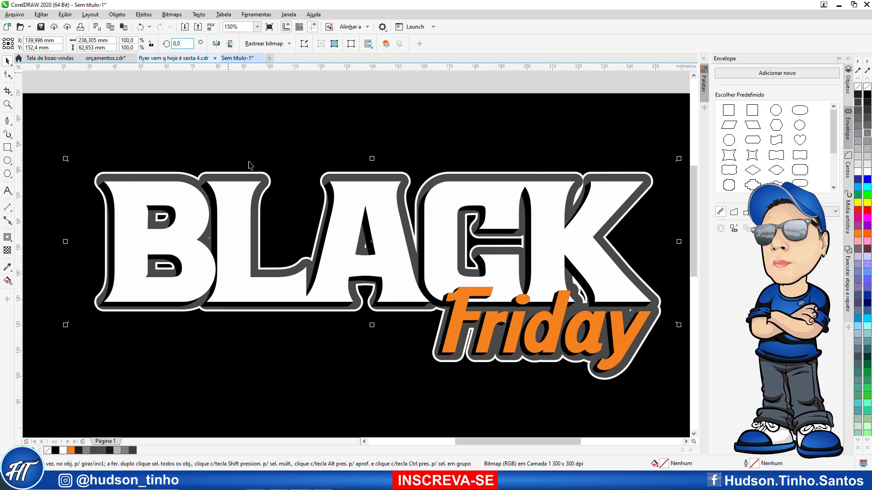
pyautogui.click(119, 15)
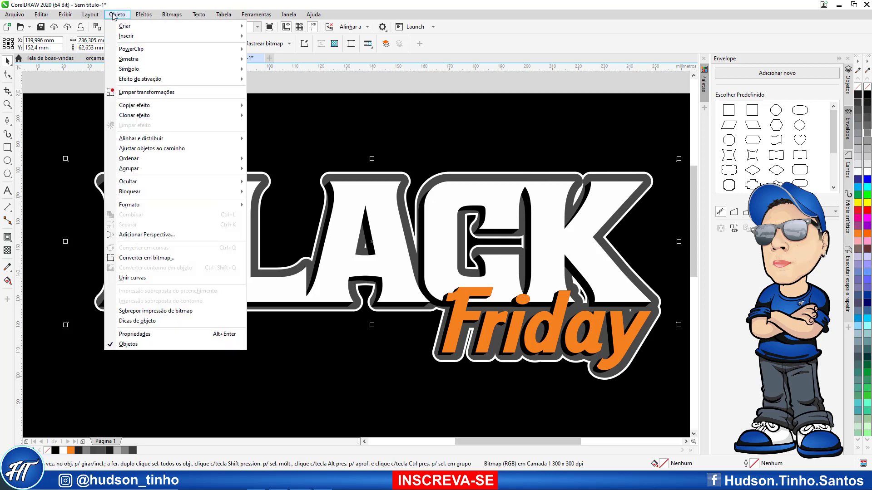
pyautogui.moveTo(126, 51)
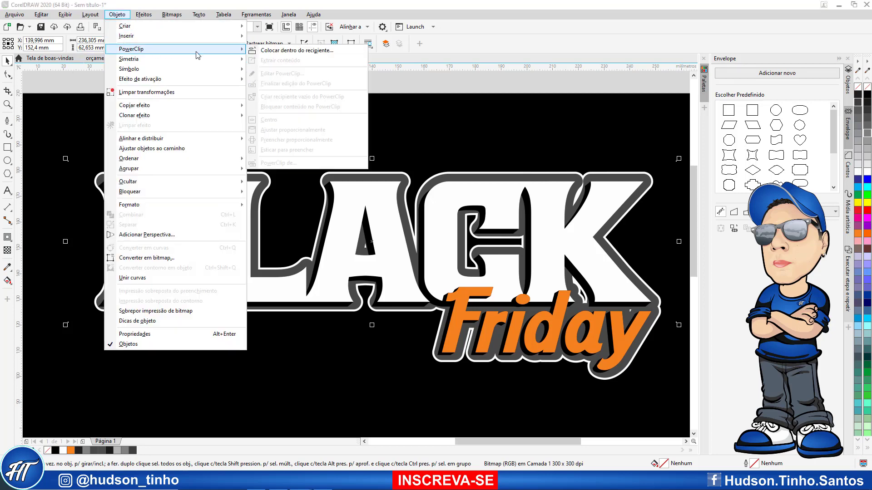
pyautogui.click(270, 50)
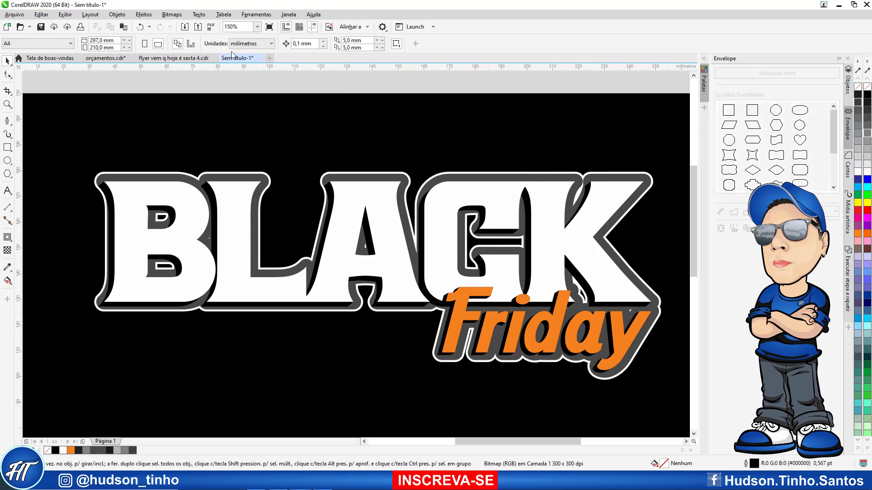
pyautogui.click(222, 190)
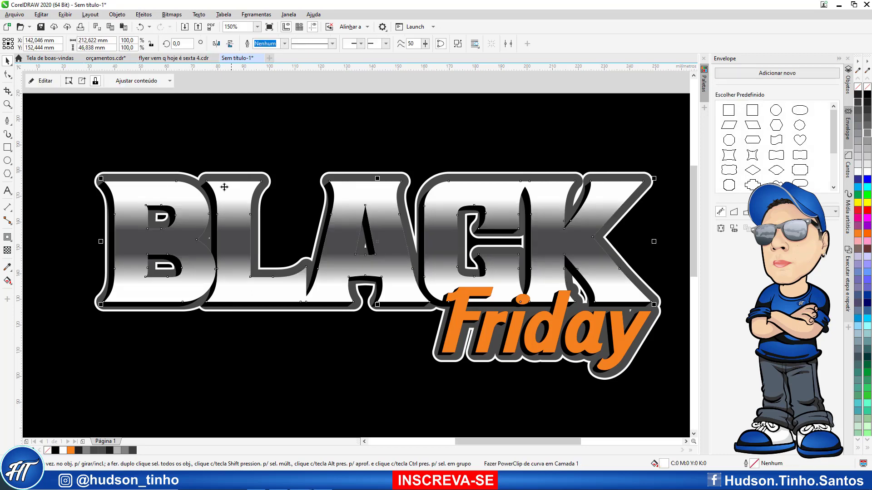
# - Try black and light gray (#CCCCCC) fills on the "BLACK" letters and settle on the lighter gray #E6E6E6
pyautogui.scroll(-3, 333, 184)
pyautogui.scroll(3, 356, 186)
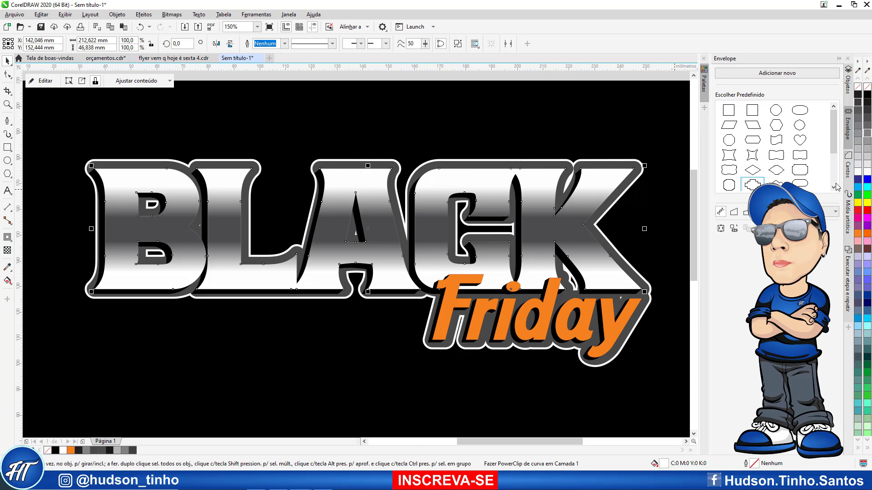
pyautogui.click(858, 94)
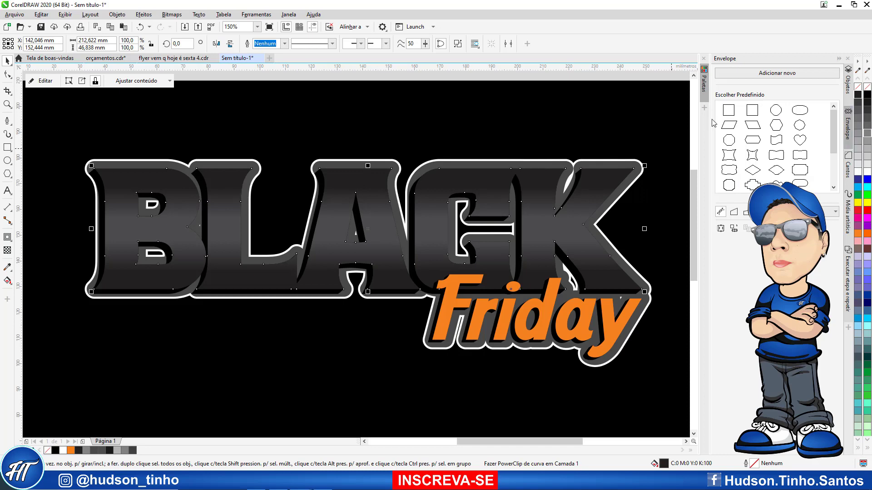
pyautogui.click(868, 159)
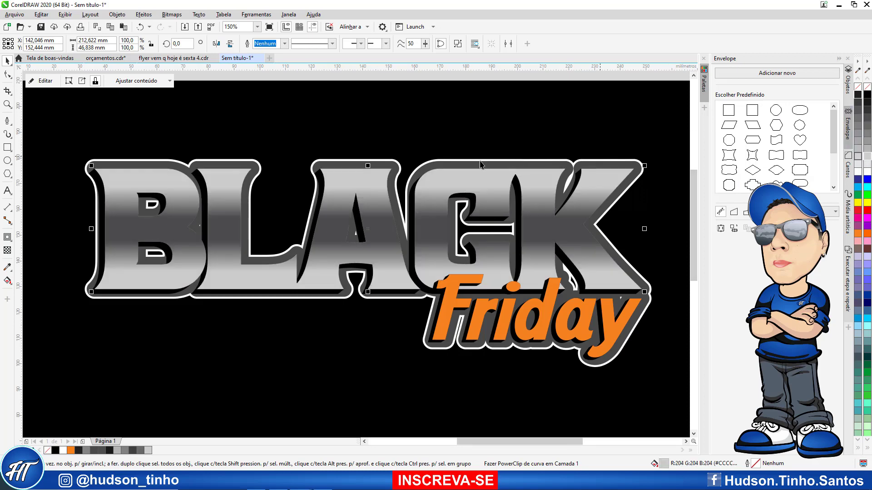
pyautogui.click(858, 164)
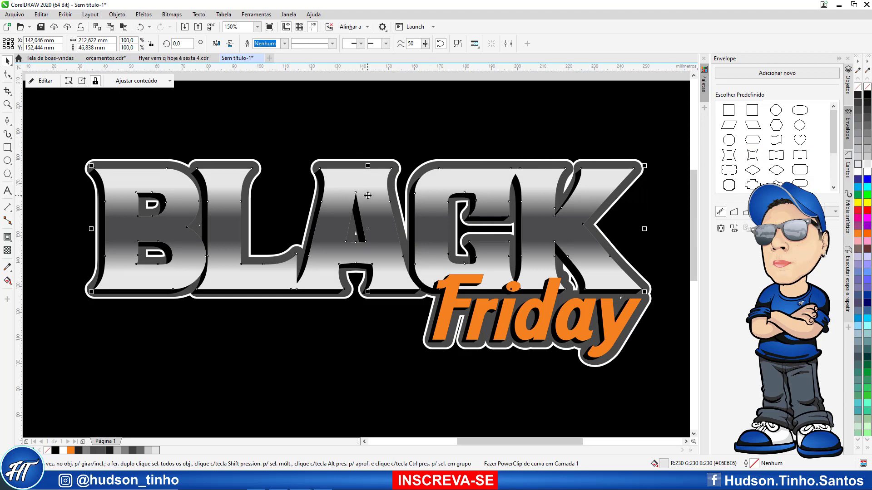
pyautogui.scroll(-3, 368, 195)
pyautogui.click(98, 185)
pyautogui.scroll(3, 365, 195)
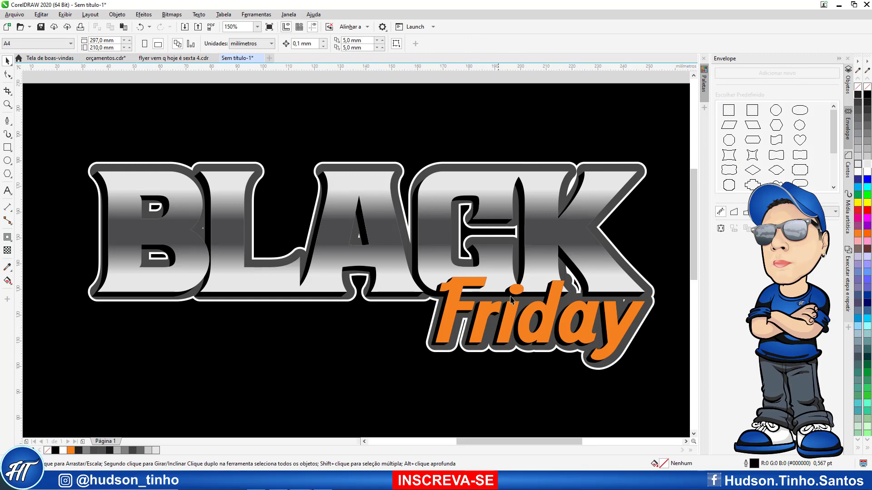
# - Draw an ellipse about 115 by 22 mm across the lower half of "Friday", filled white and without an outline
pyautogui.click(516, 318)
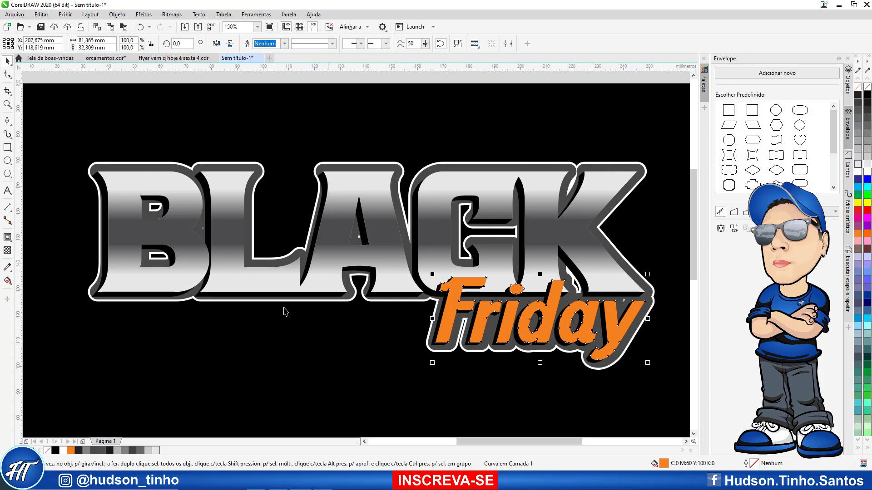
pyautogui.moveTo(520, 440); pyautogui.dragTo(539, 439)
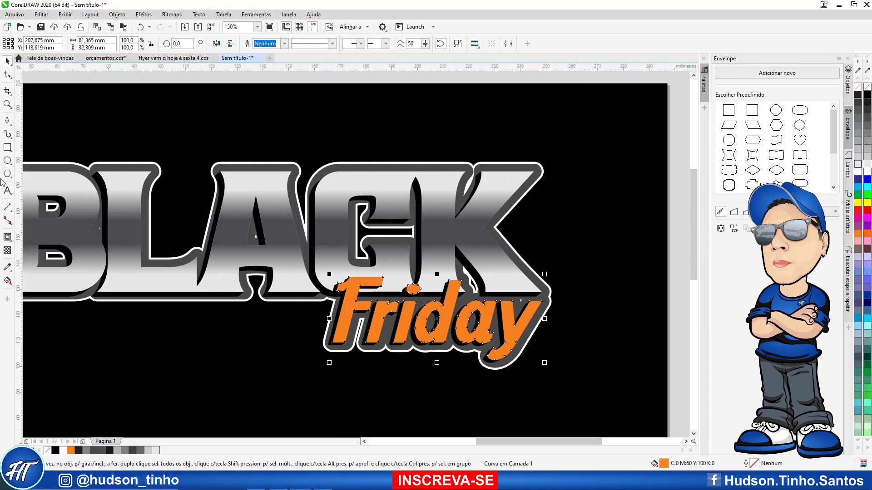
pyautogui.click(7, 160)
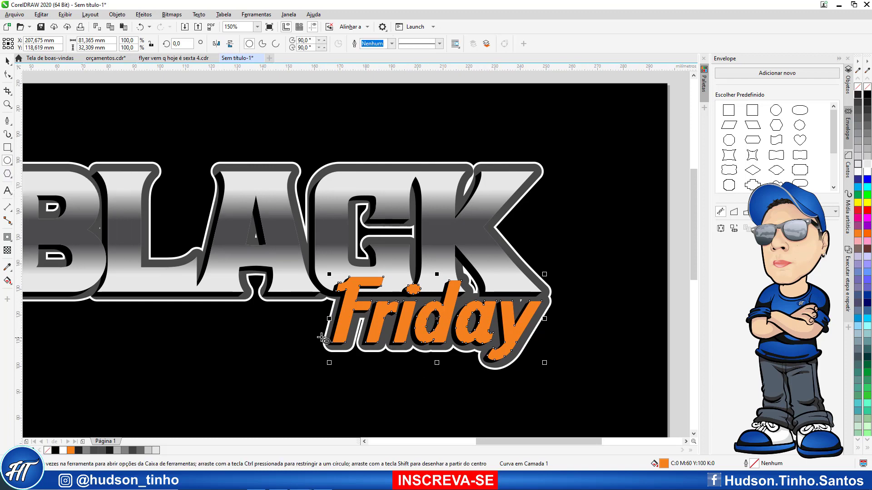
pyautogui.moveTo(291, 319); pyautogui.dragTo(588, 375)
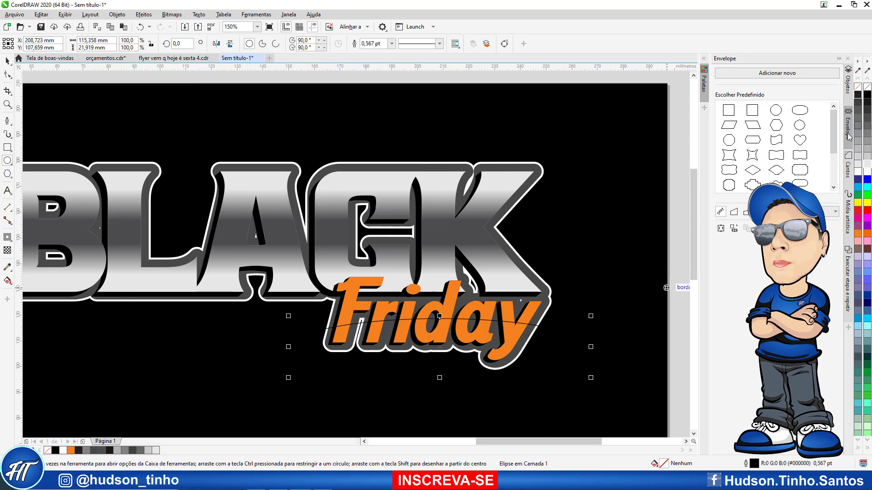
pyautogui.click(858, 171)
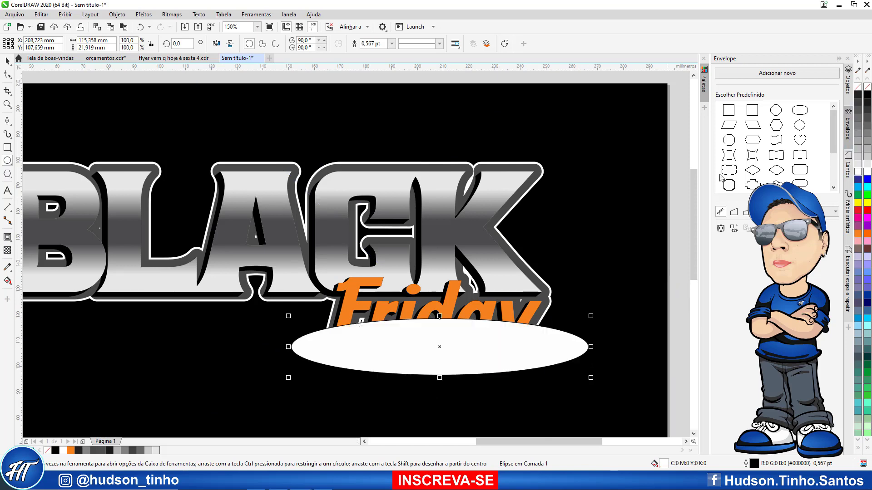
pyautogui.rightClick(48, 450)
# - Apply a vertical linear transparency to the white ellipse, starting above its upper edge and fading out just below its middle
pyautogui.click(8, 250)
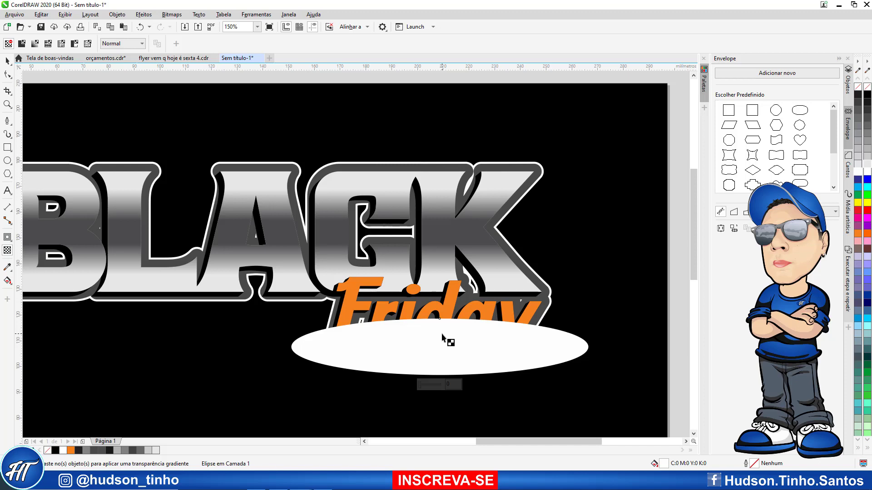
pyautogui.moveTo(441, 334); pyautogui.dragTo(442, 357)
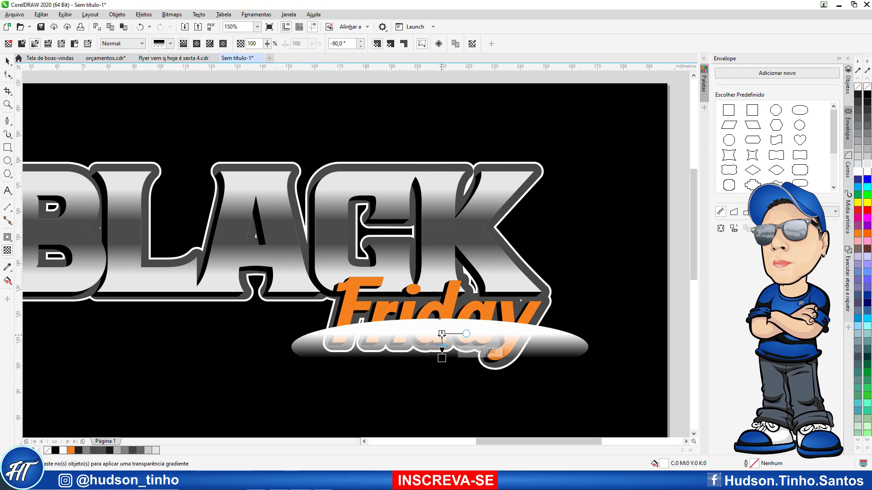
pyautogui.moveTo(442, 334); pyautogui.dragTo(441, 318)
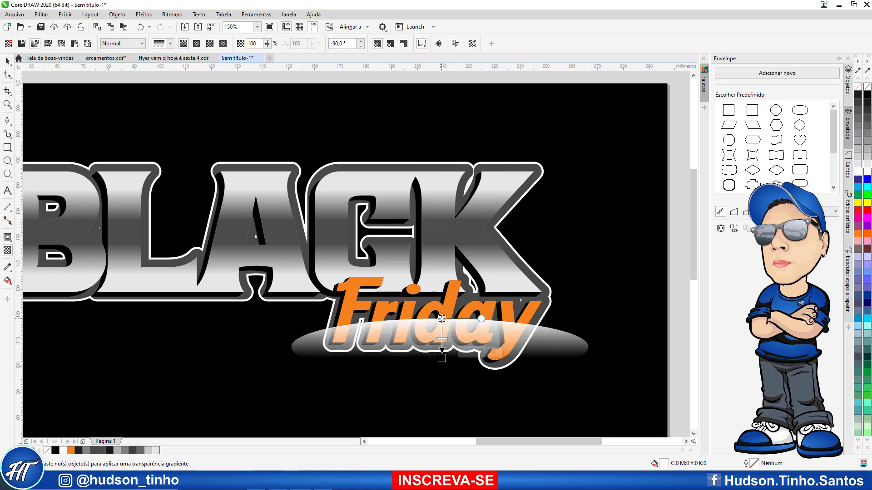
pyautogui.moveTo(442, 358); pyautogui.dragTo(441, 353)
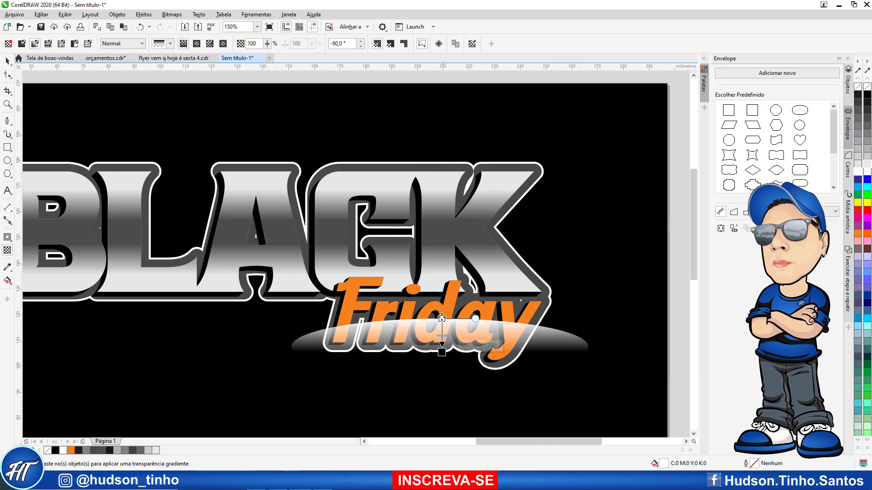
pyautogui.moveTo(441, 318); pyautogui.dragTo(441, 305)
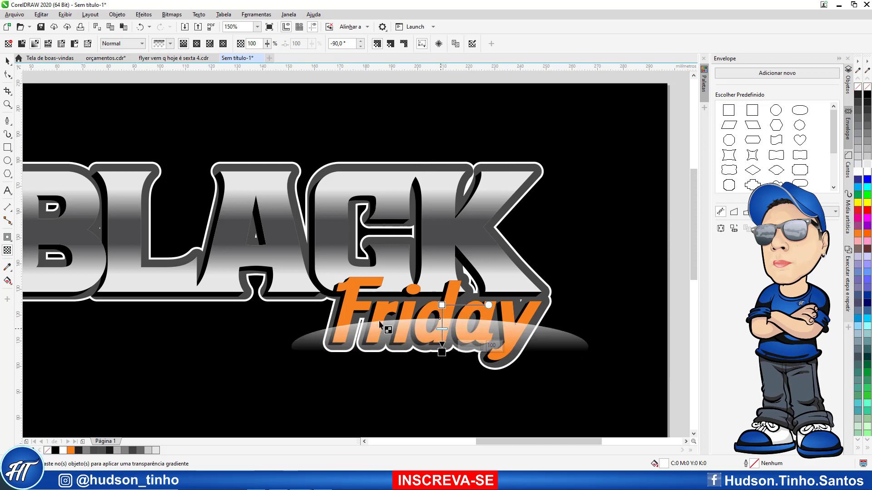
# - PowerClip the faded white ellipse inside the orange "Friday" letters and deselect them
pyautogui.click(7, 60)
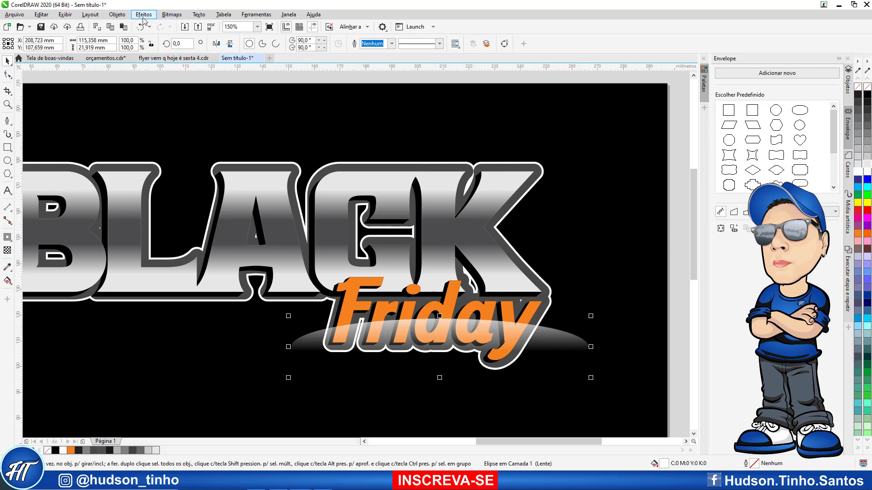
pyautogui.click(117, 14)
pyautogui.moveTo(143, 51)
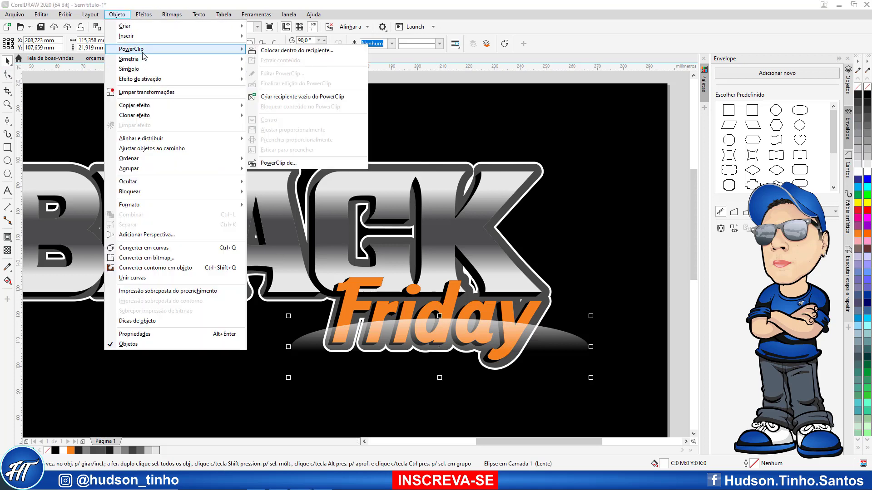
pyautogui.click(304, 51)
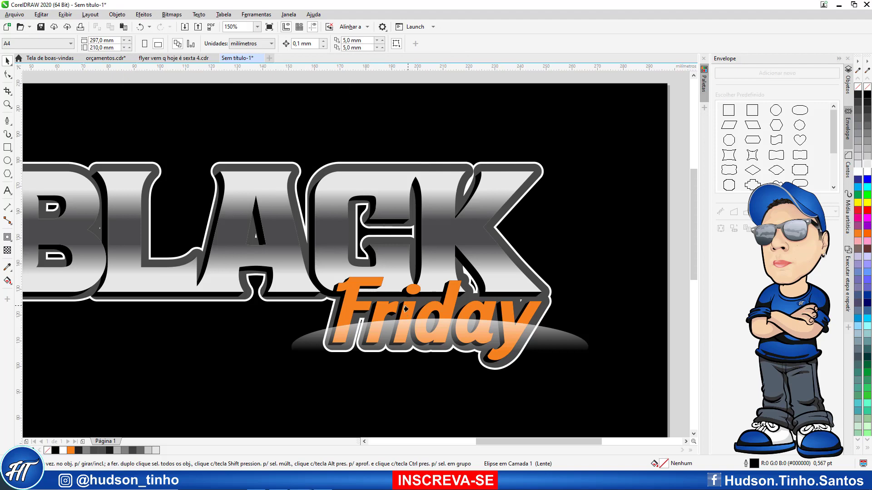
pyautogui.click(370, 281)
pyautogui.scroll(-4, 446, 267)
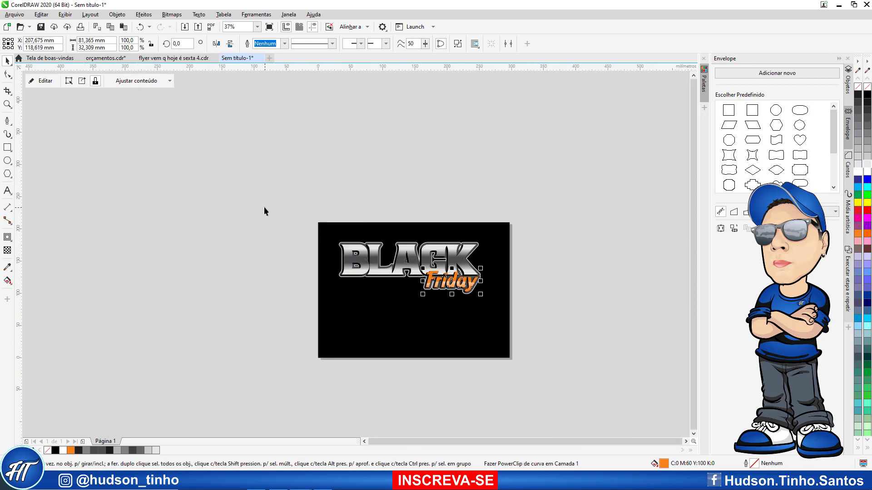
pyautogui.click(264, 211)
pyautogui.scroll(2, 461, 268)
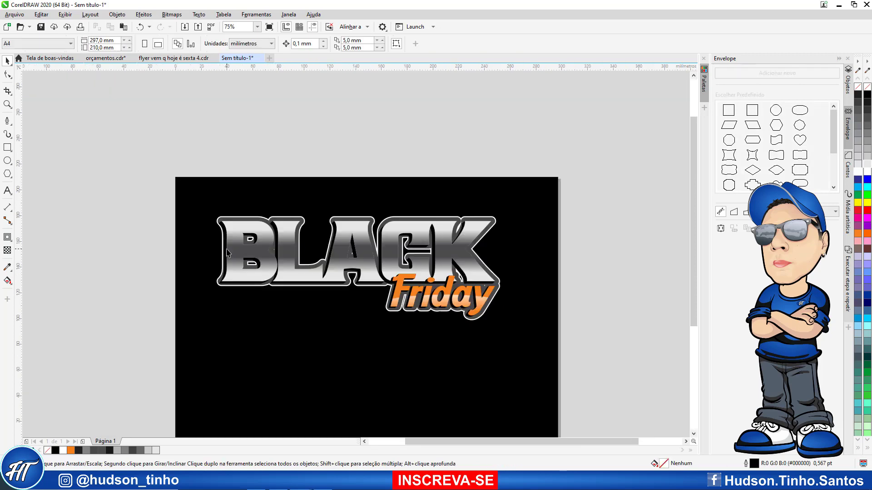
# - Unlock the background rectangle, try a dark gray (#4D4D4D) fill on it and return it to black
pyautogui.rightClick(196, 201)
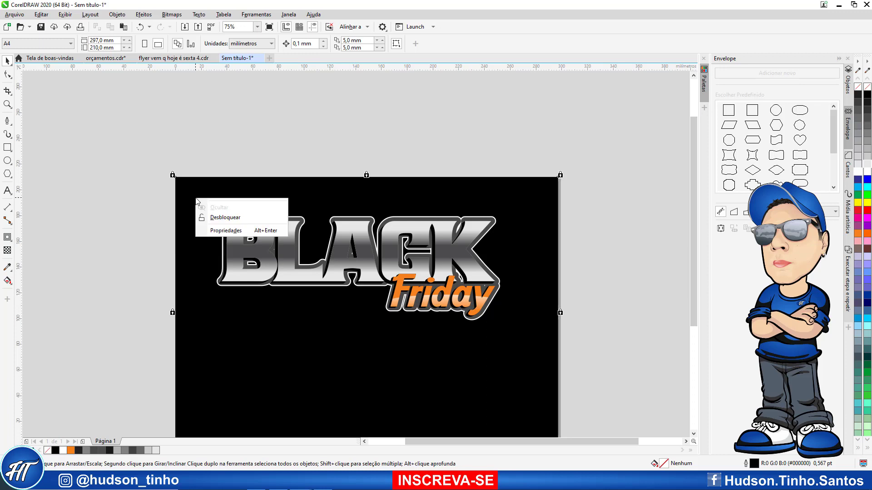
pyautogui.click(227, 218)
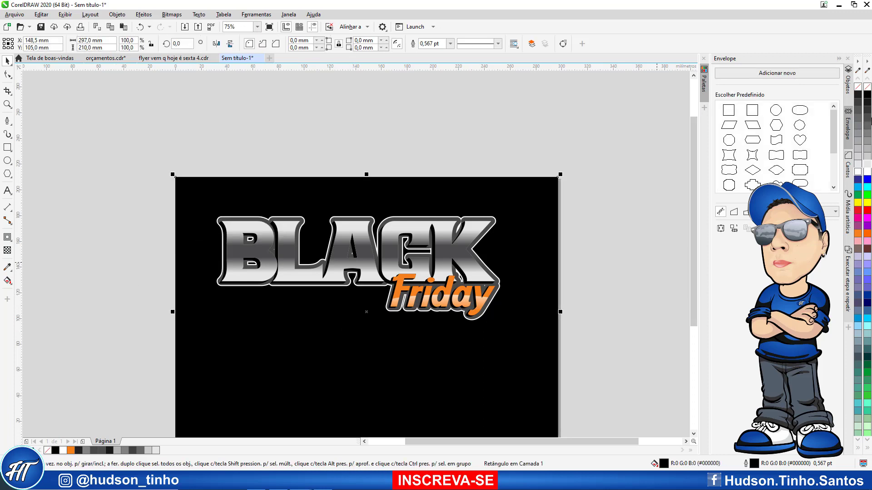
pyautogui.click(867, 123)
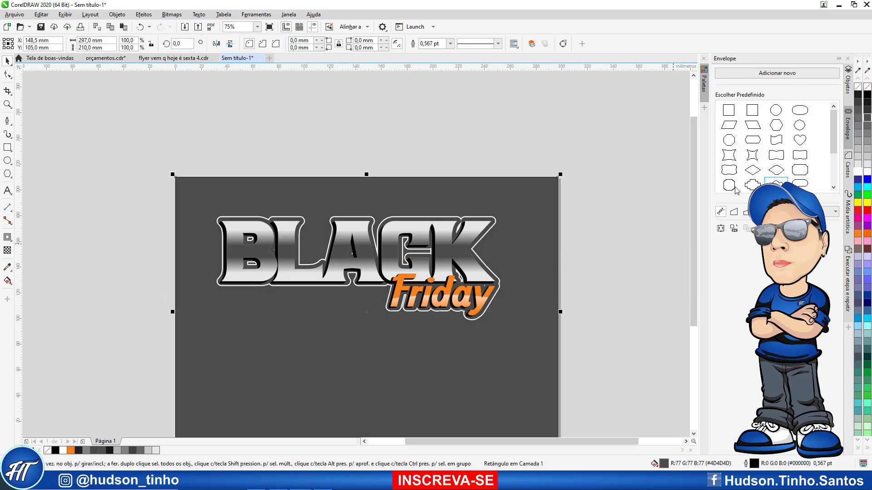
pyautogui.click(867, 99)
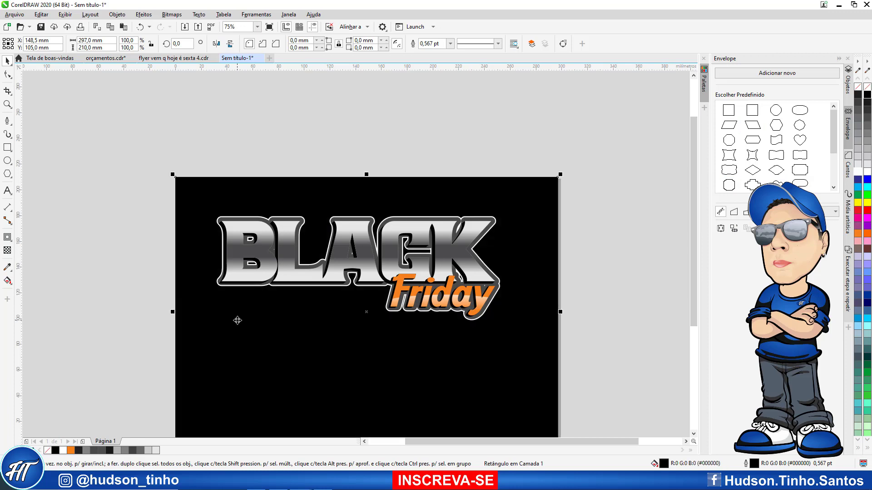
# - Fill the background rectangle with an elliptical gradient from black at the edges to white in the center, and deselect it
pyautogui.press('F11')
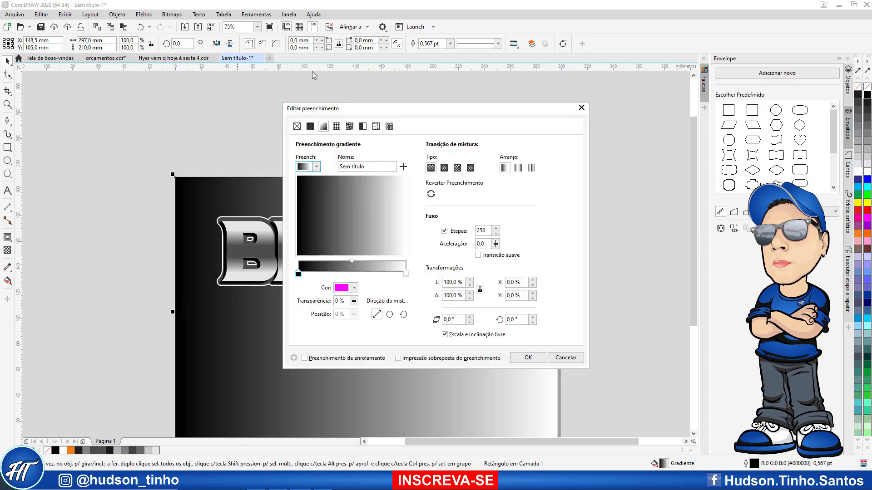
pyautogui.click(444, 168)
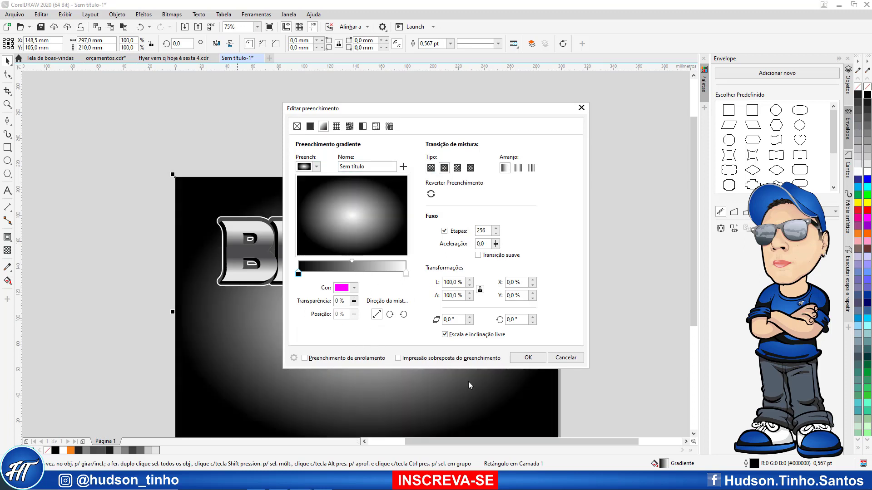
pyautogui.click(528, 358)
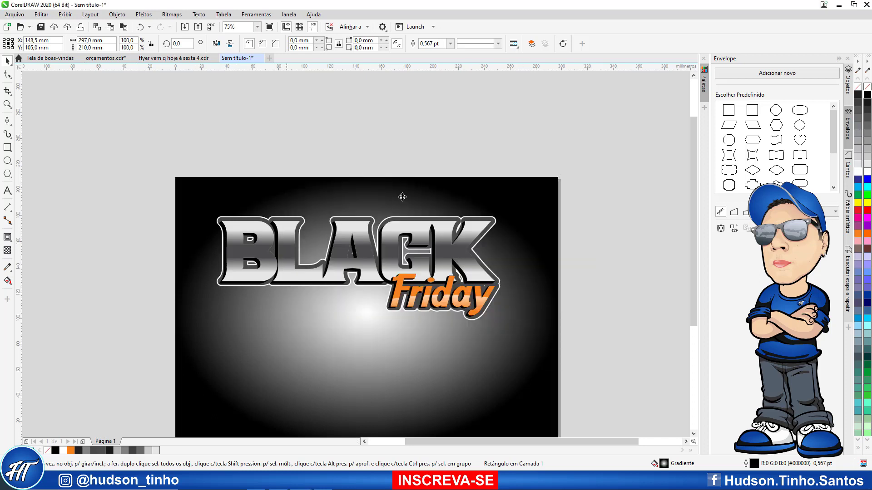
pyautogui.scroll(-2, 416, 247)
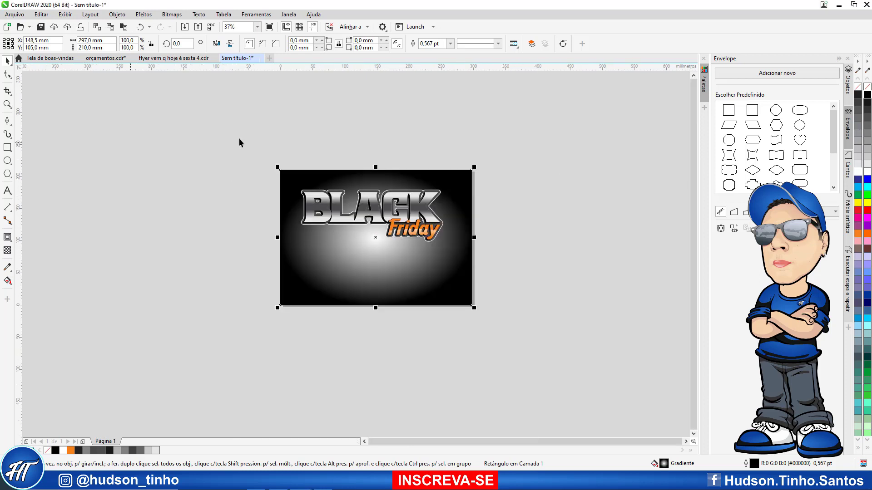
pyautogui.click(332, 131)
pyautogui.scroll(2, 385, 205)
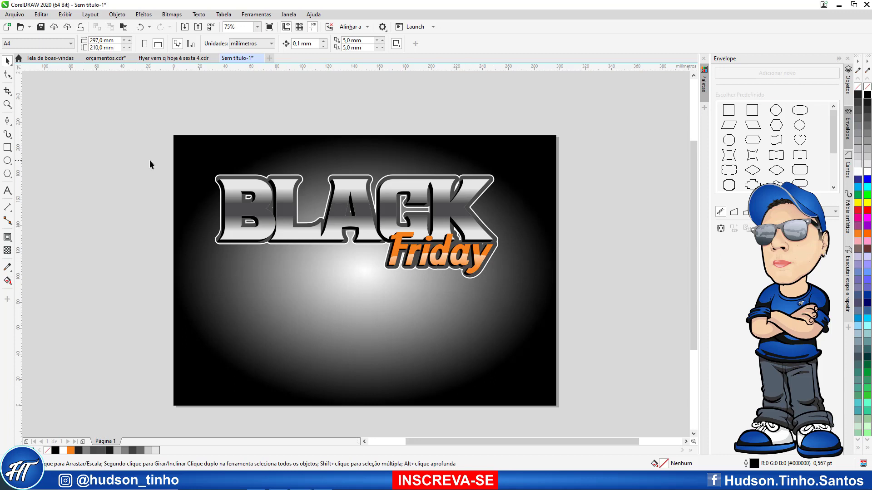
# - Group all the pieces of the "Black Friday" lettering, leaving the background out
pyautogui.moveTo(185, 170); pyautogui.dragTo(592, 302)
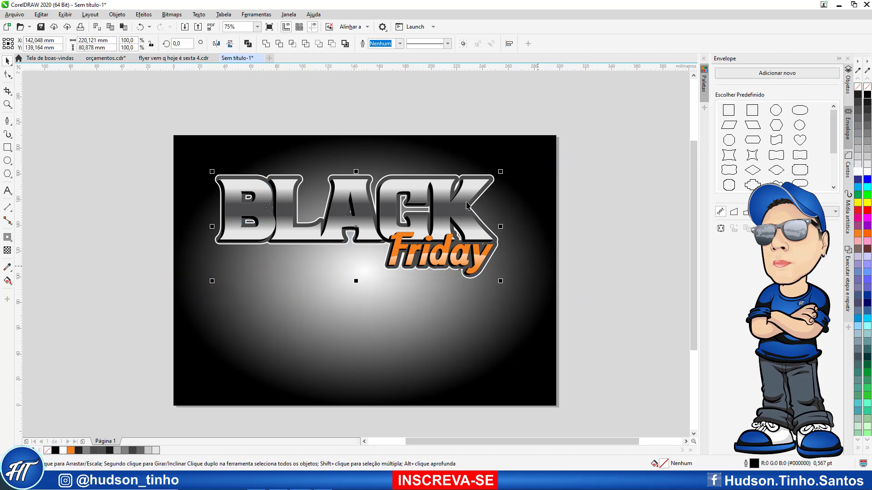
pyautogui.rightClick(444, 190)
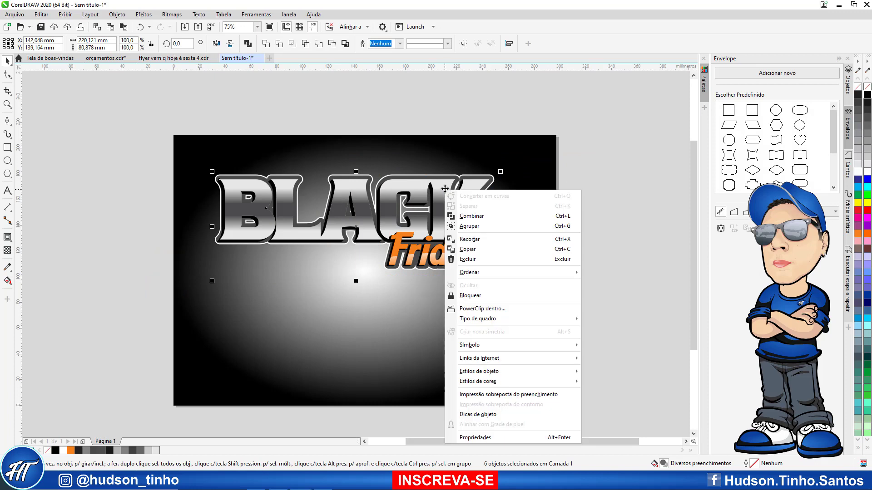
pyautogui.click(467, 228)
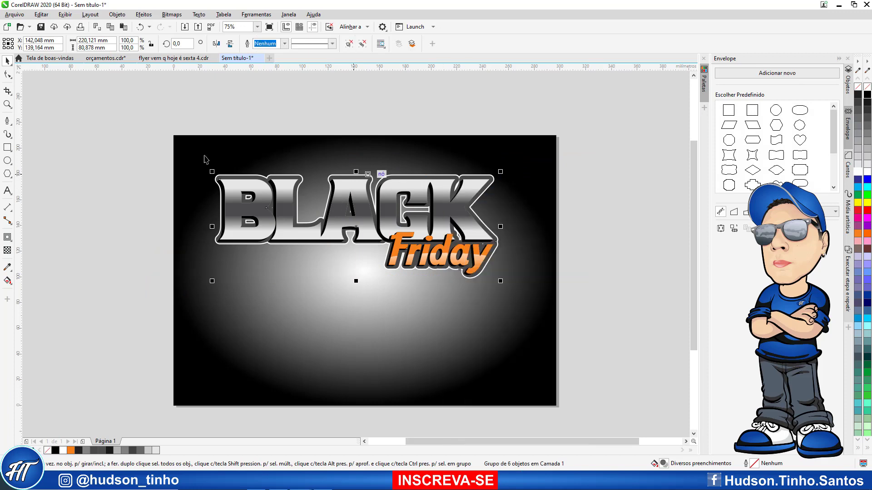
# - Add a black drop shadow to the lettering group, cast from its left edge to its right edge, with opacity 97 and feathering 6
pyautogui.click(7, 237)
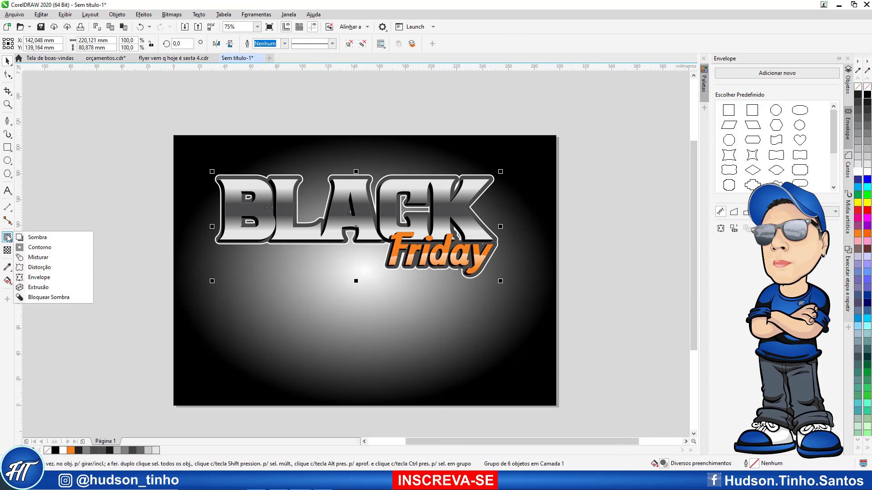
pyautogui.click(39, 238)
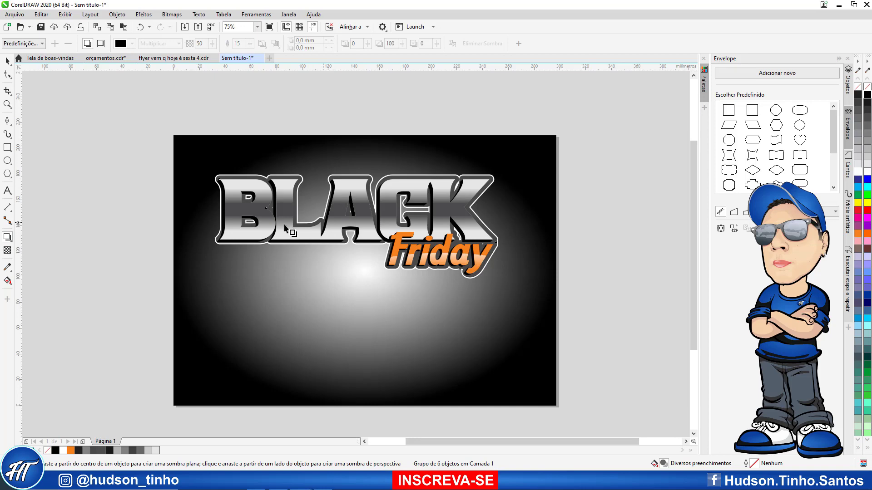
pyautogui.moveTo(221, 227); pyautogui.dragTo(501, 228)
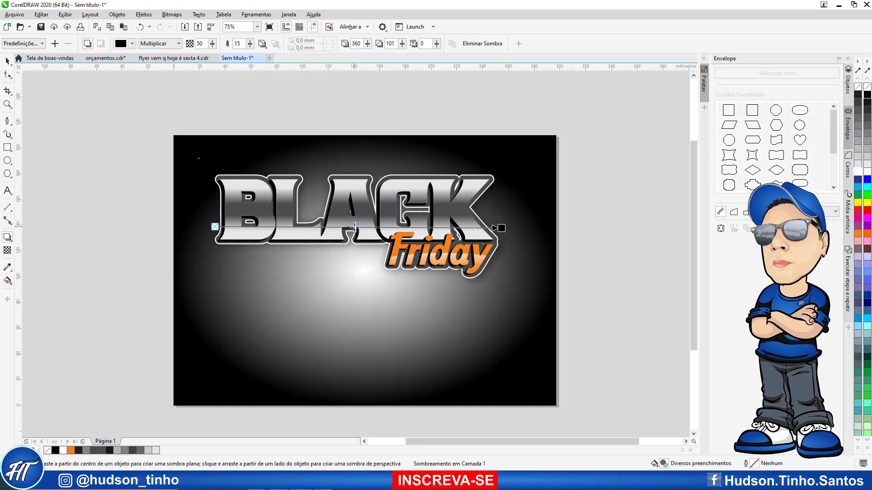
pyautogui.moveTo(355, 228); pyautogui.dragTo(484, 228)
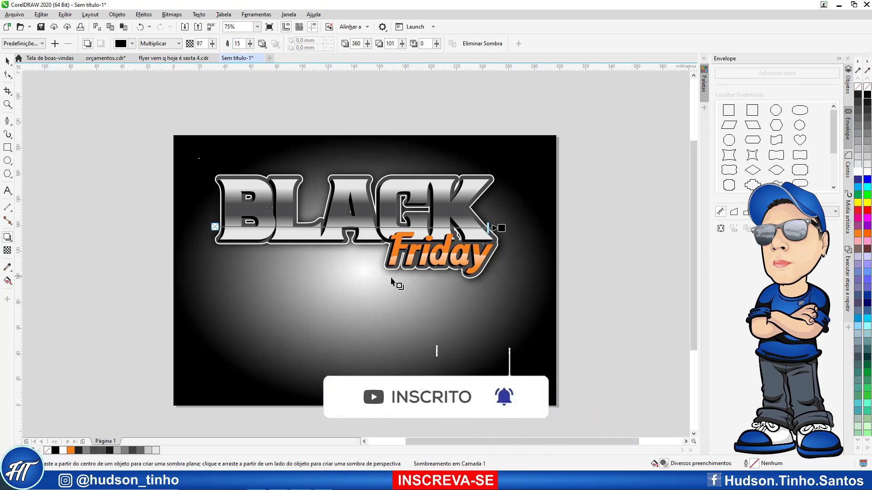
pyautogui.click(250, 44)
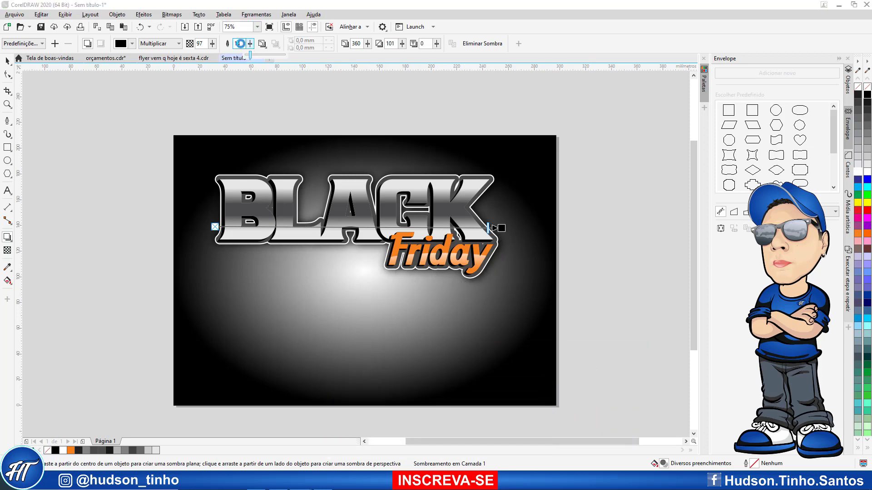
pyautogui.moveTo(249, 53); pyautogui.dragTo(247, 55)
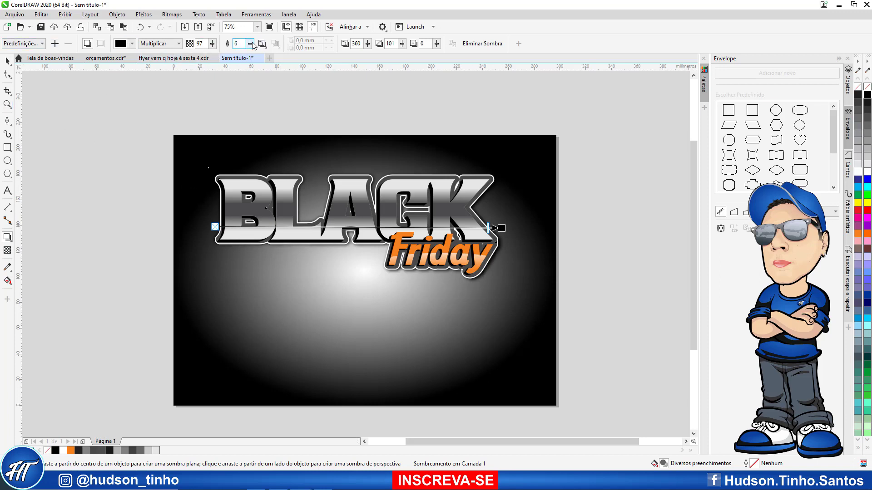
# - Separate the drop shadow from the lettering group and deselect both
pyautogui.click(7, 60)
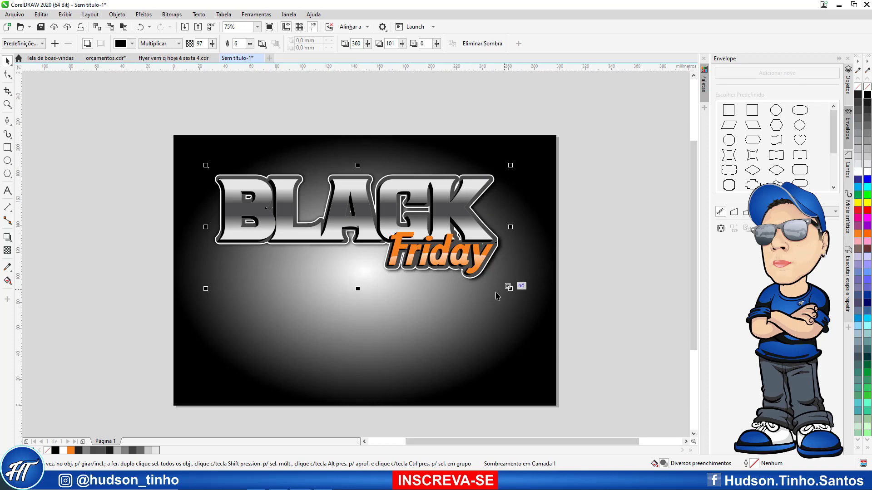
pyautogui.rightClick(218, 270)
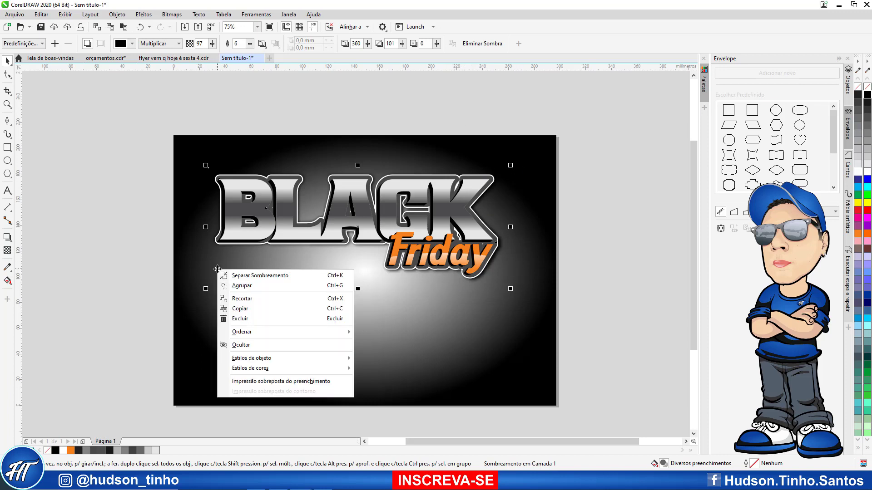
pyautogui.click(279, 277)
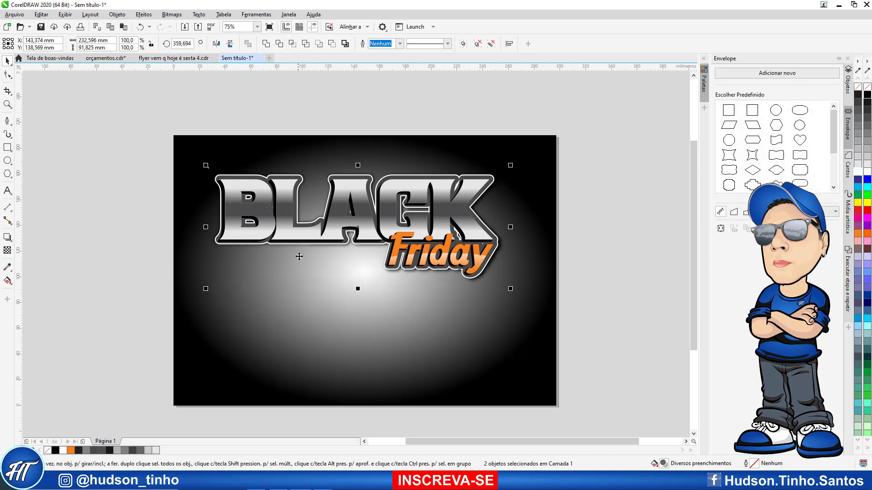
pyautogui.click(117, 127)
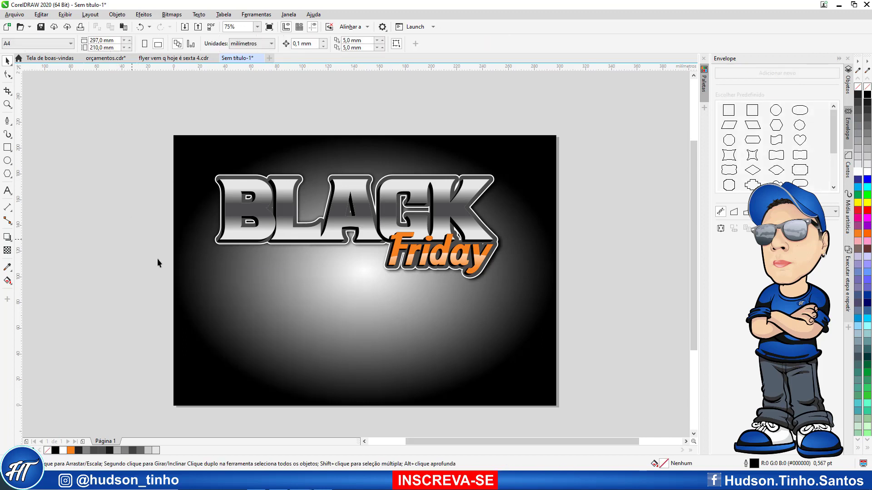
# - Convert the separated shadow to a 300 dpi RGB (24-bit) bitmap with anti-aliasing and a transparent background
pyautogui.click(218, 257)
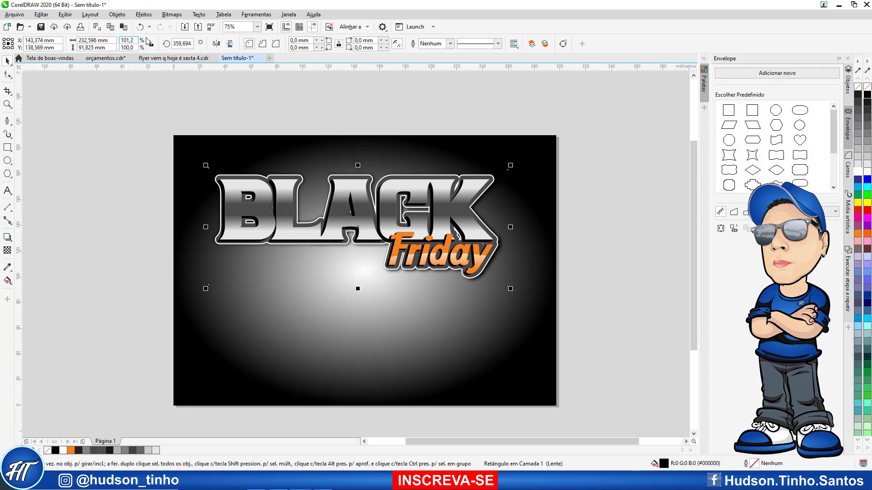
pyautogui.click(172, 14)
pyautogui.click(186, 26)
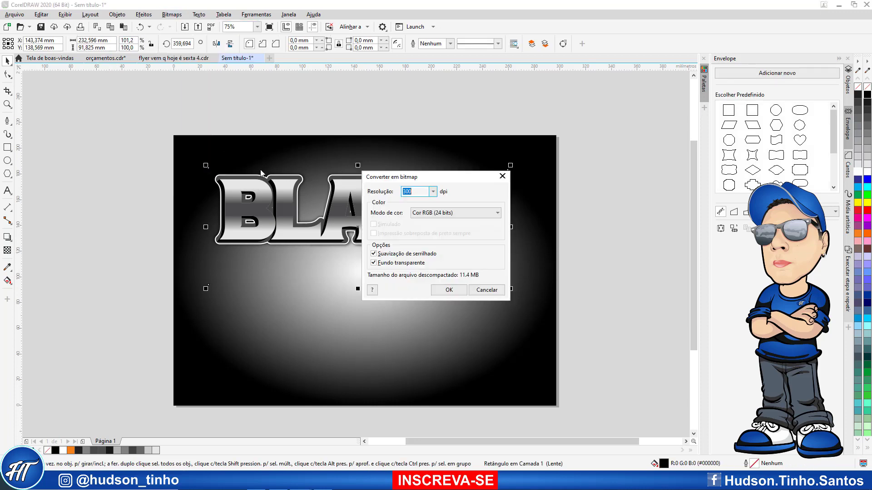
pyautogui.click(448, 290)
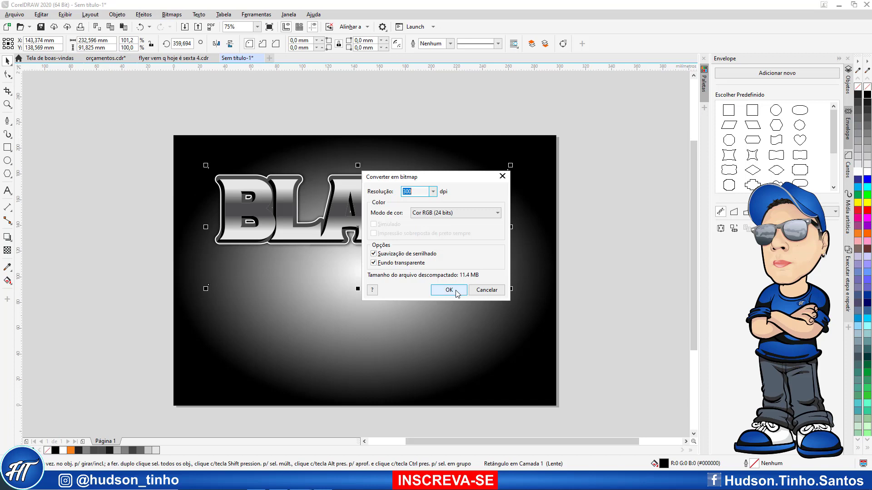
# - Tighten the shadow bitmap's frame by moving its bottom, right and left edge nodes slightly inward
pyautogui.click(7, 76)
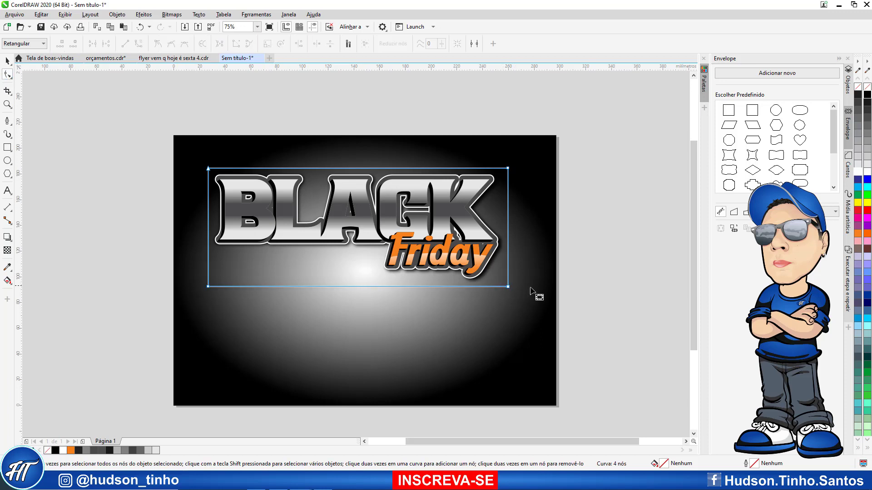
pyautogui.moveTo(581, 305); pyautogui.dragTo(157, 283)
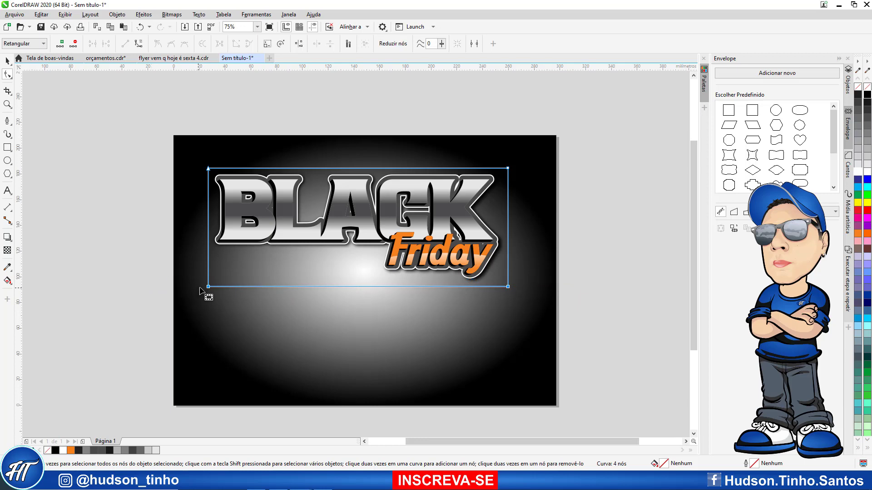
pyautogui.moveTo(208, 287); pyautogui.dragTo(208, 282)
pyautogui.moveTo(500, 106); pyautogui.dragTo(553, 334)
pyautogui.moveTo(508, 282); pyautogui.dragTo(503, 283)
pyautogui.moveTo(191, 142); pyautogui.dragTo(241, 326)
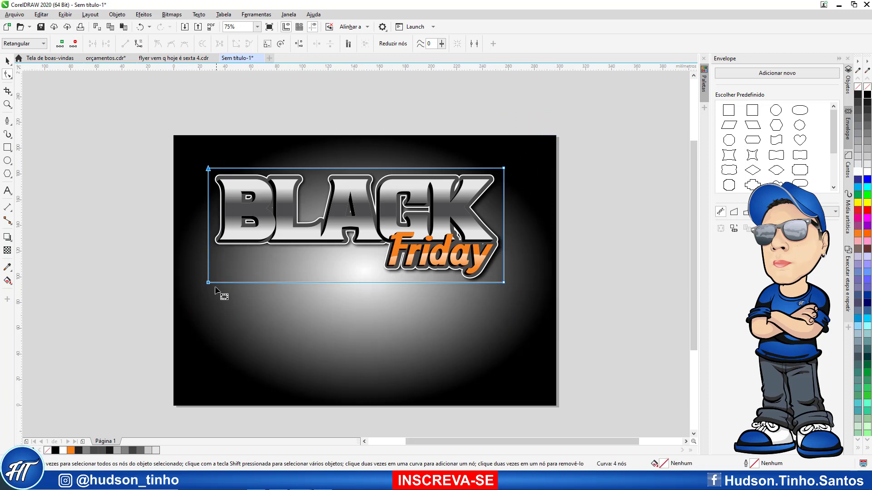
pyautogui.moveTo(208, 282); pyautogui.dragTo(211, 282)
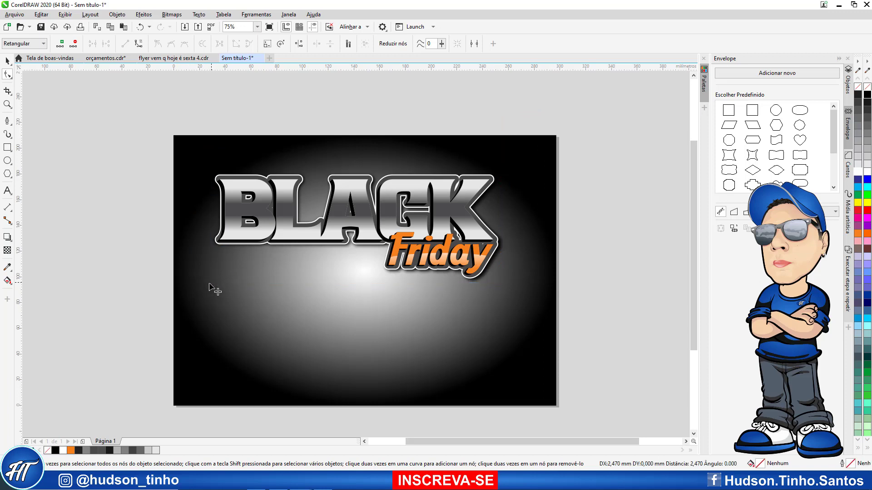
pyautogui.click(7, 60)
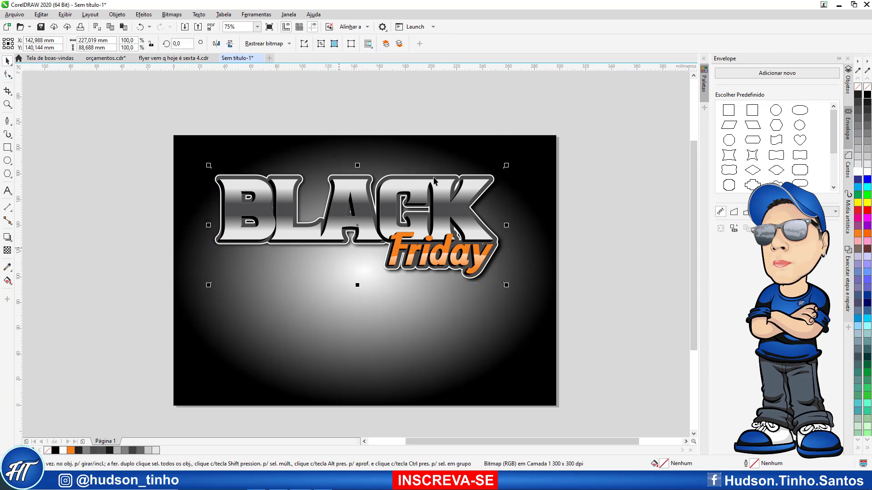
# - Group the lettering together with its shadow bitmap
pyautogui.moveTo(137, 133); pyautogui.dragTo(588, 333)
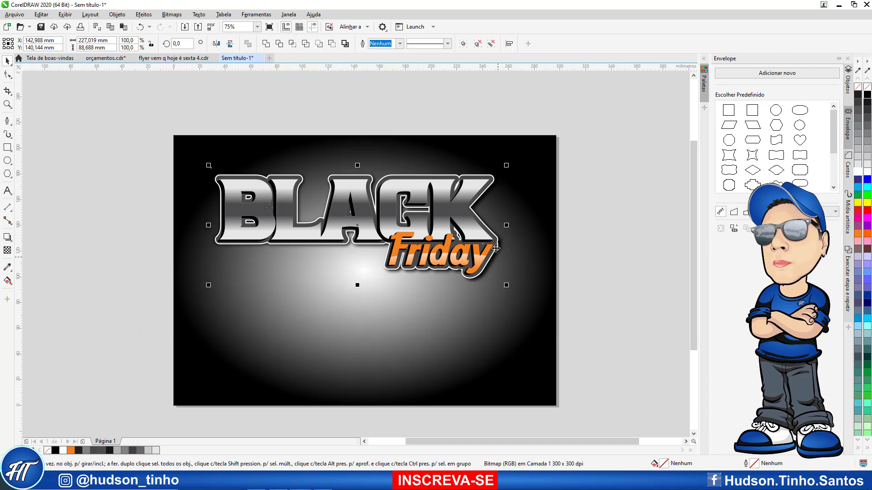
pyautogui.rightClick(466, 207)
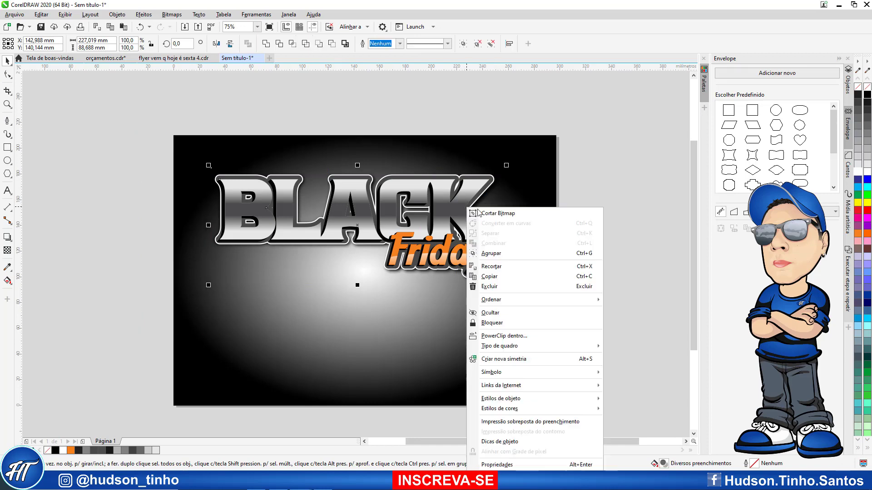
pyautogui.click(513, 257)
# - Move the group down, enlarge it to 104.7%, center it horizontally at X 148.5 mm, then deselect it and show the whole page
pyautogui.moveTo(458, 202); pyautogui.dragTo(470, 244)
pyautogui.moveTo(222, 204); pyautogui.dragTo(208, 199)
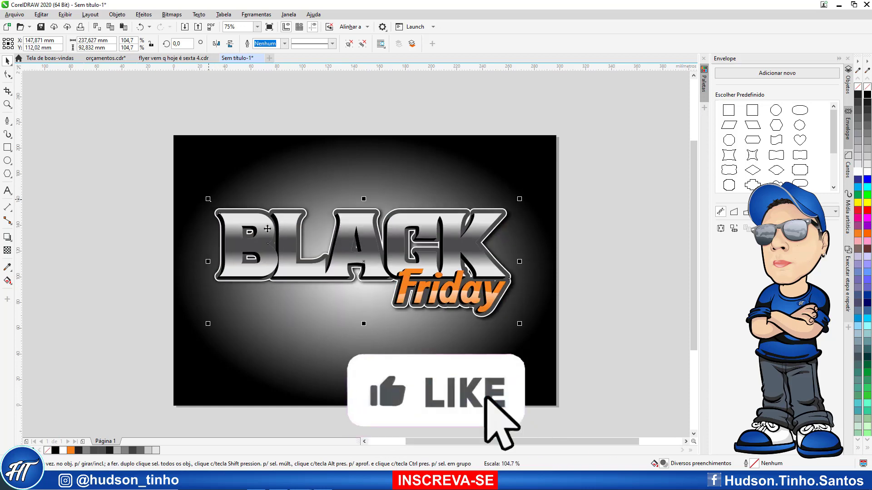
pyautogui.moveTo(345, 255); pyautogui.dragTo(347, 255)
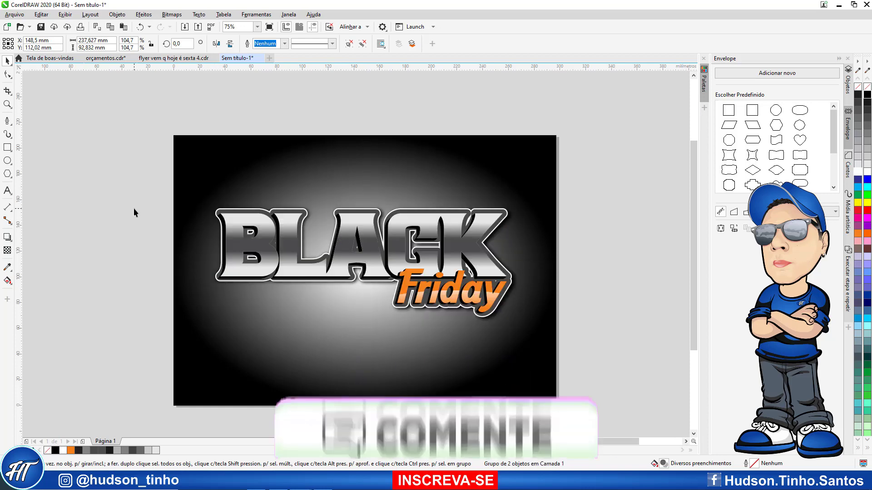
pyautogui.click(133, 208)
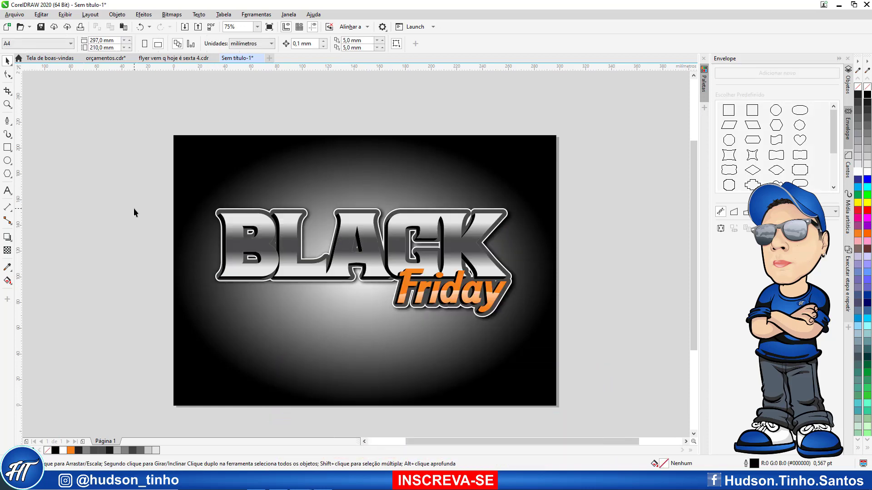
pyautogui.hotkey('shift', 'F4')
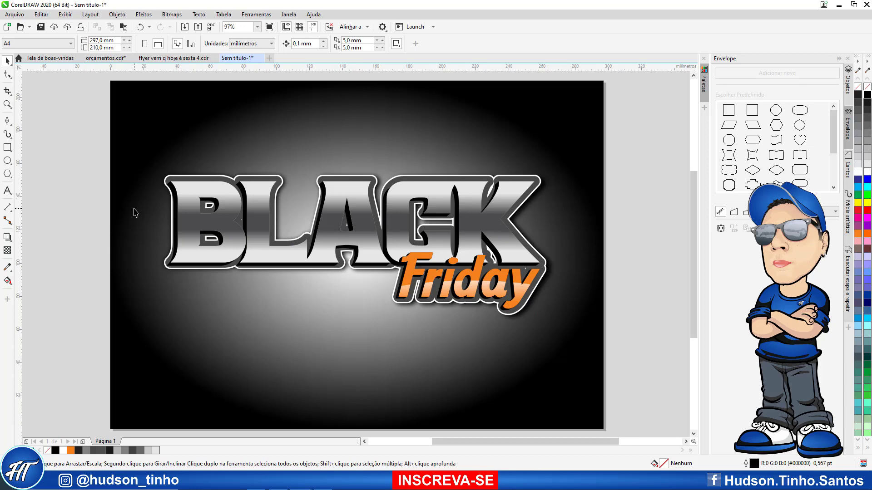